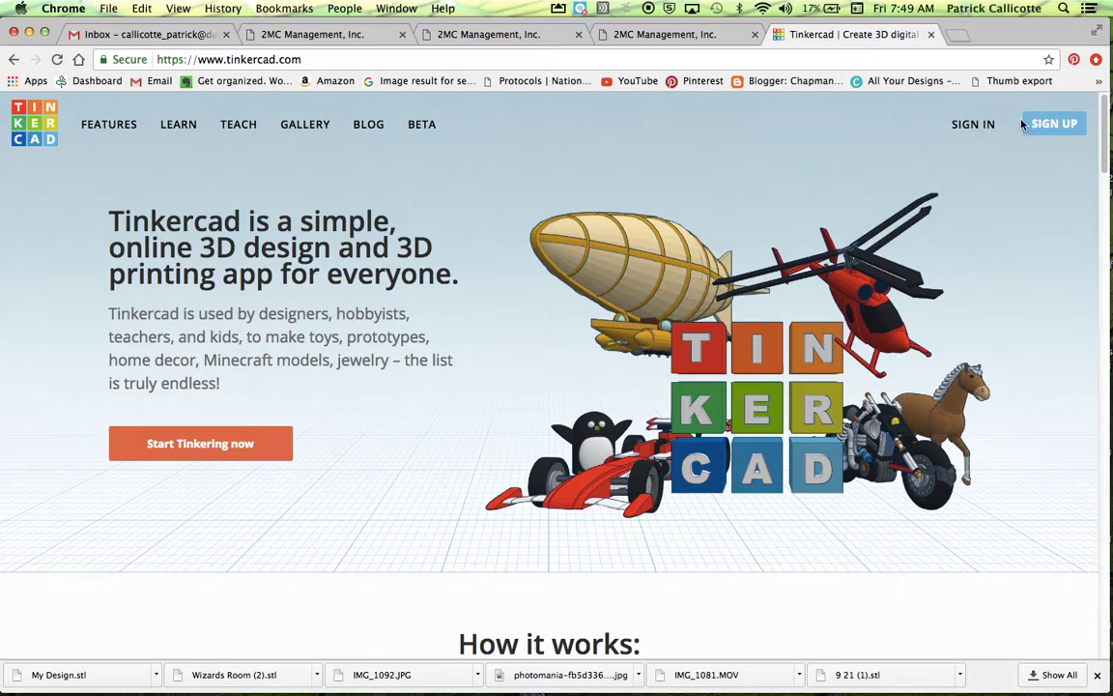
Sign in to the existing Tinkercad account with the account e-mail and password
{"action": "left_click", "coordinate": [954, 125]}
{"action": "type", "text": "c"}
{"action": "key", "text": "Down"}
{"action": "key", "text": "Return"}
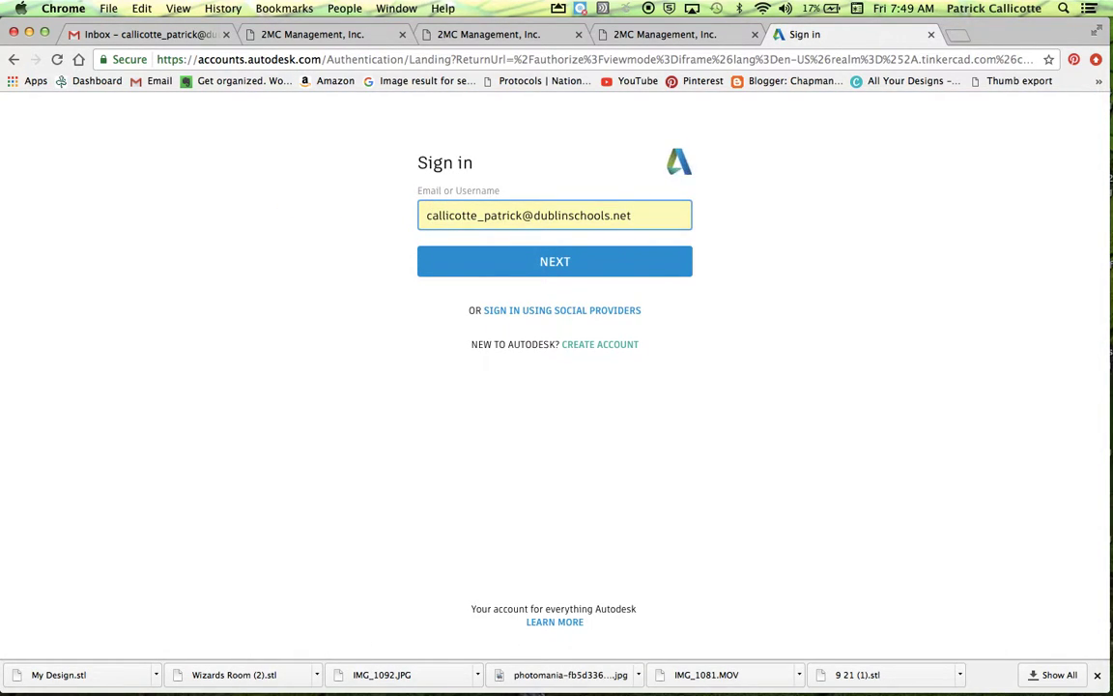
{"action": "key", "text": "Return"}
{"action": "type", "text": "•••"}
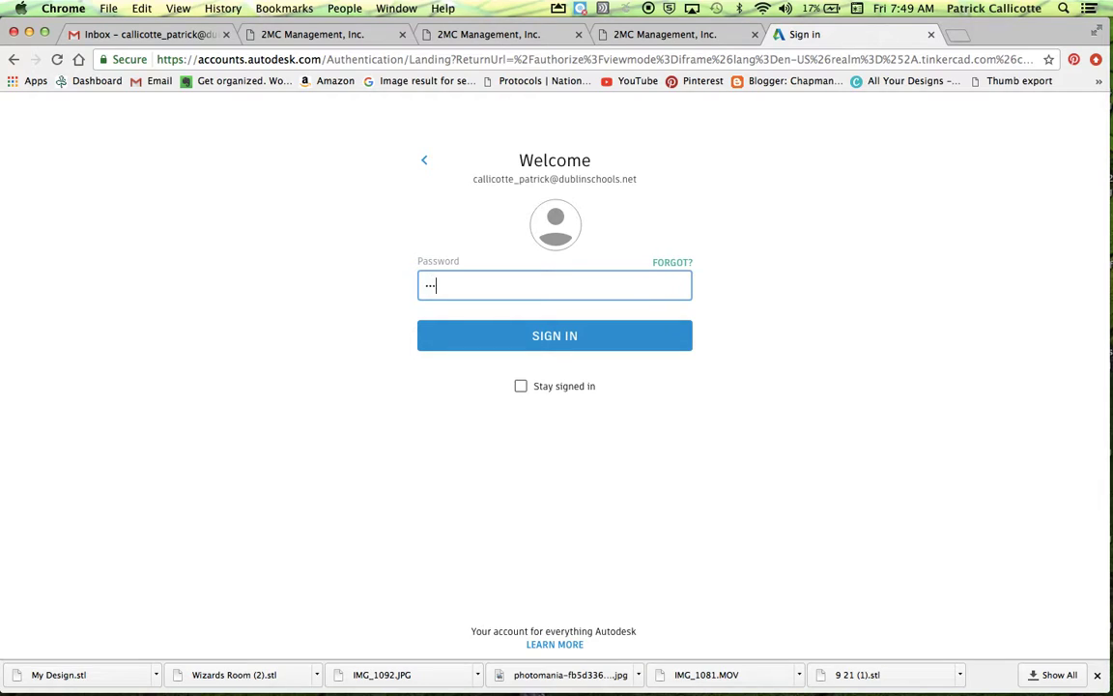
{"action": "key", "text": "Return"}
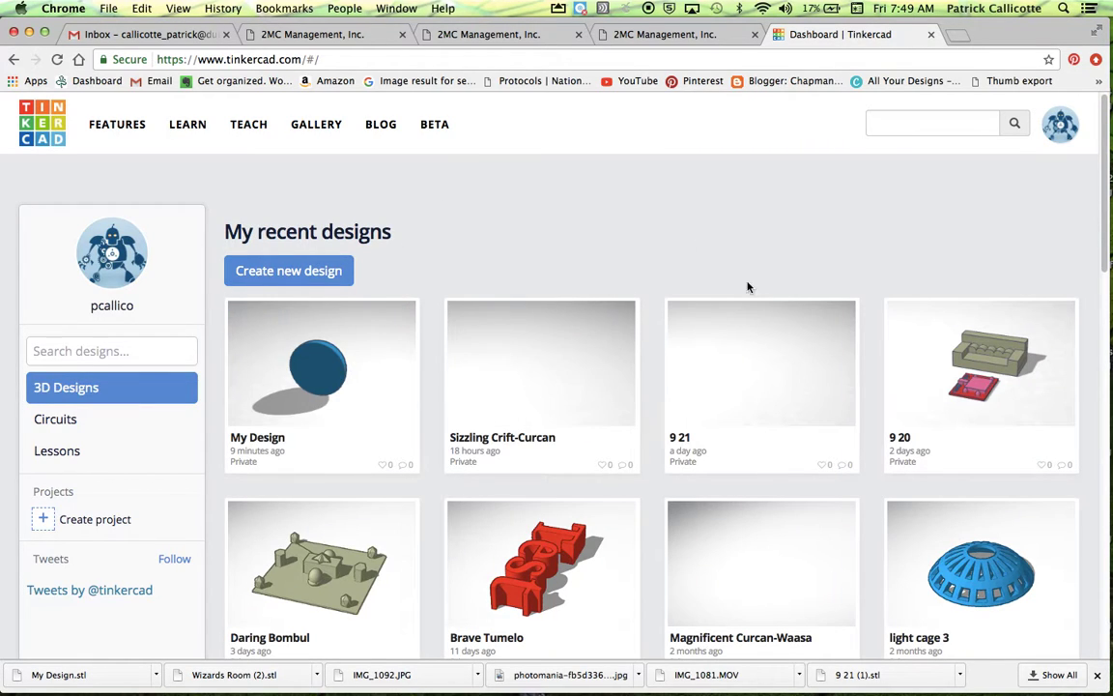
Look over the recent designs on the dashboard and create a new 3D design
{"action": "scroll", "coordinate": [671, 338], "scroll_direction": "down", "scroll_amount": 4}
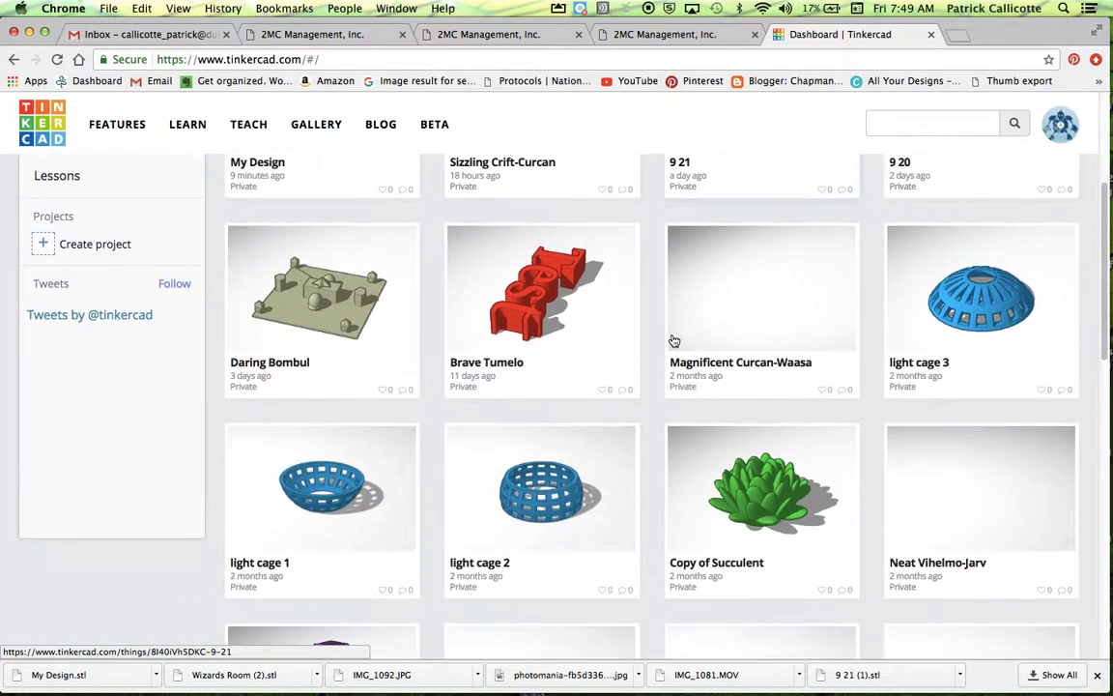
{"action": "scroll", "coordinate": [673, 340], "scroll_direction": "down", "scroll_amount": 7}
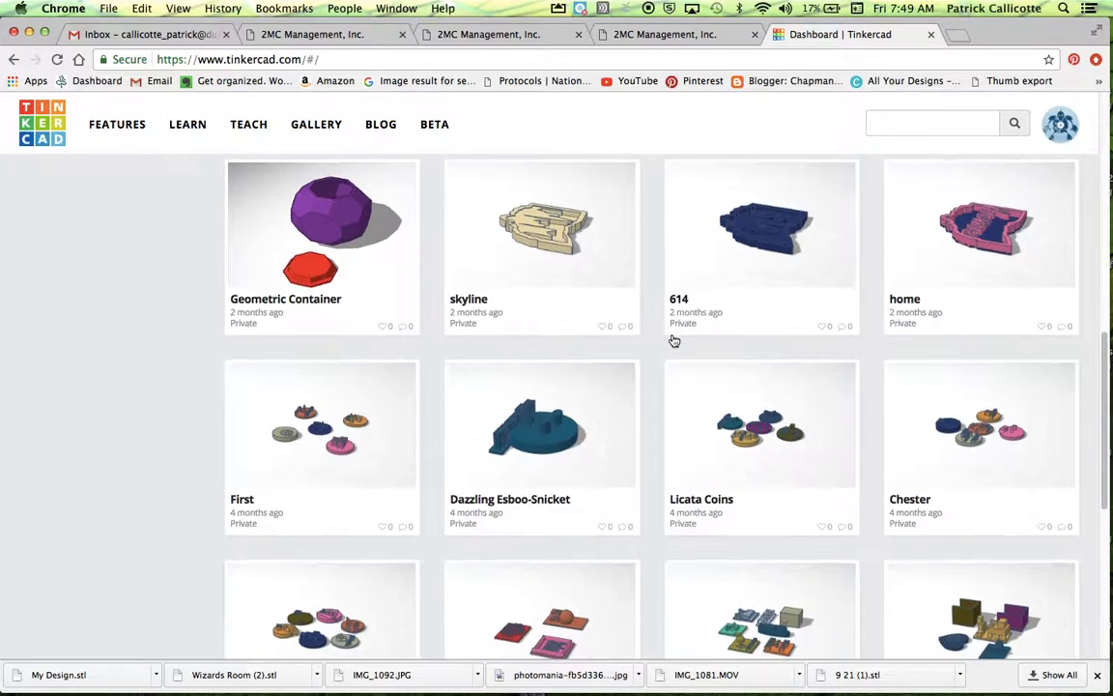
{"action": "scroll", "coordinate": [673, 340], "scroll_direction": "up", "scroll_amount": 15}
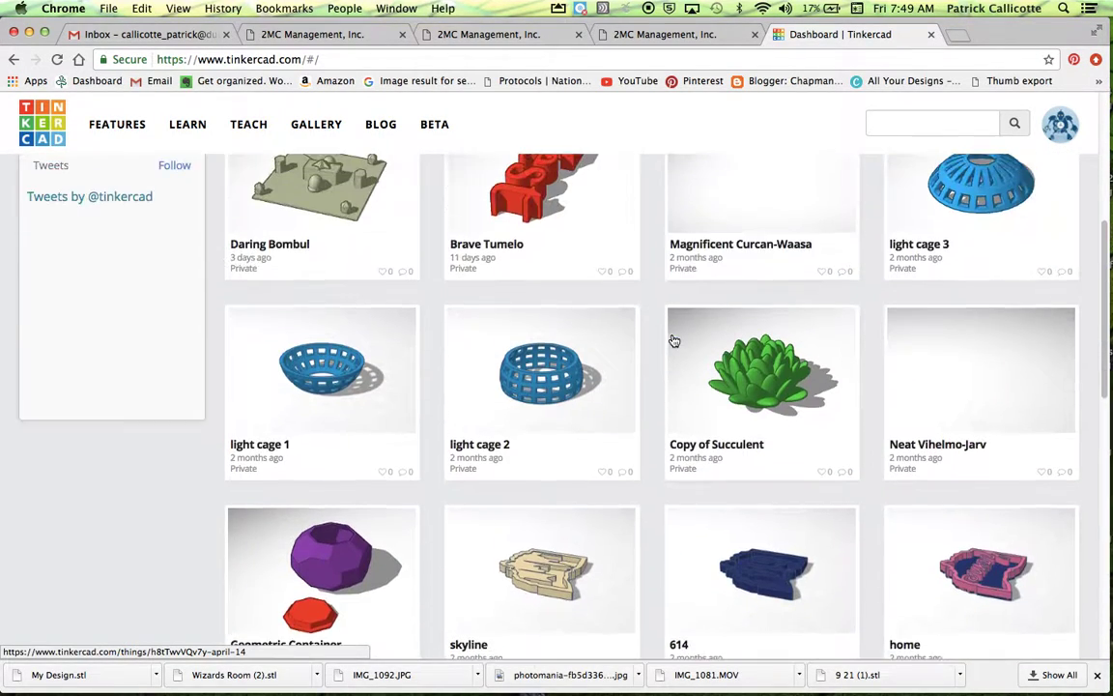
{"action": "mouse_move", "coordinate": [250, 326]}
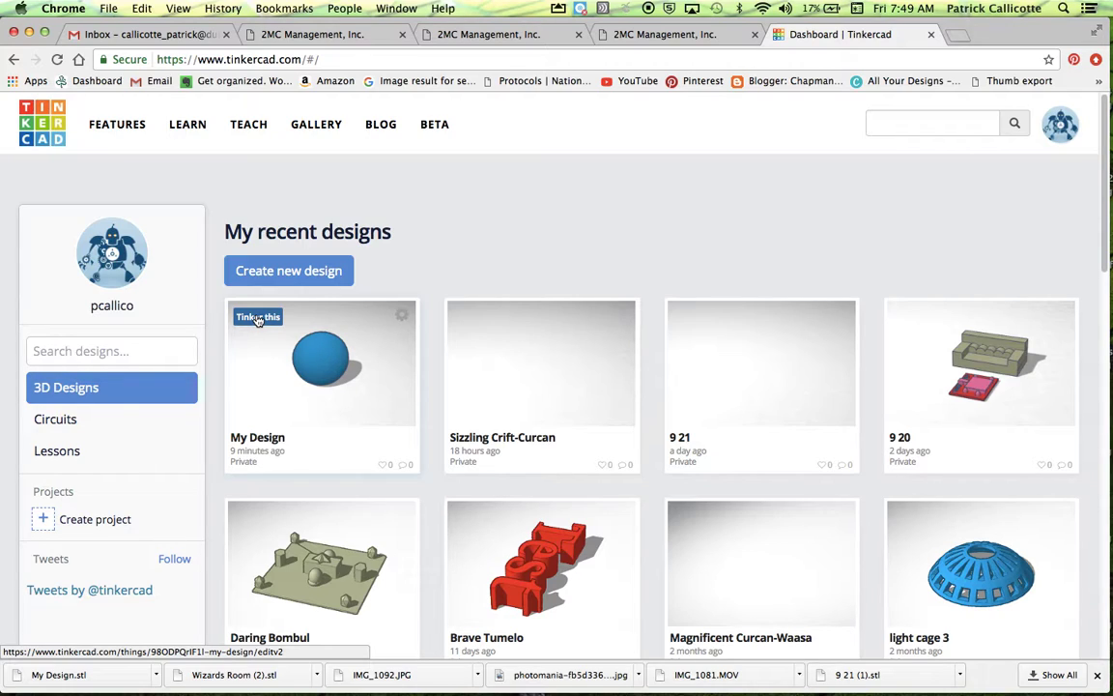
{"action": "left_click", "coordinate": [288, 271]}
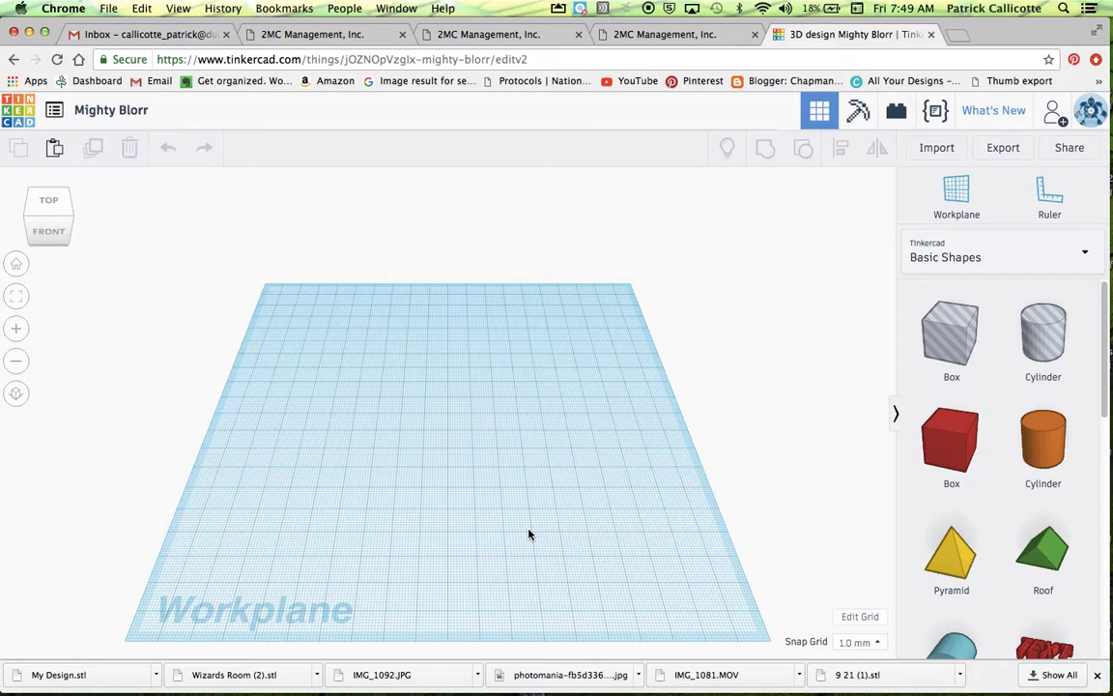
Browse the Basic Shapes, Text and Symbols shape collections and return to Basic Shapes
{"action": "scroll", "coordinate": [1000, 516], "scroll_direction": "down", "scroll_amount": 5}
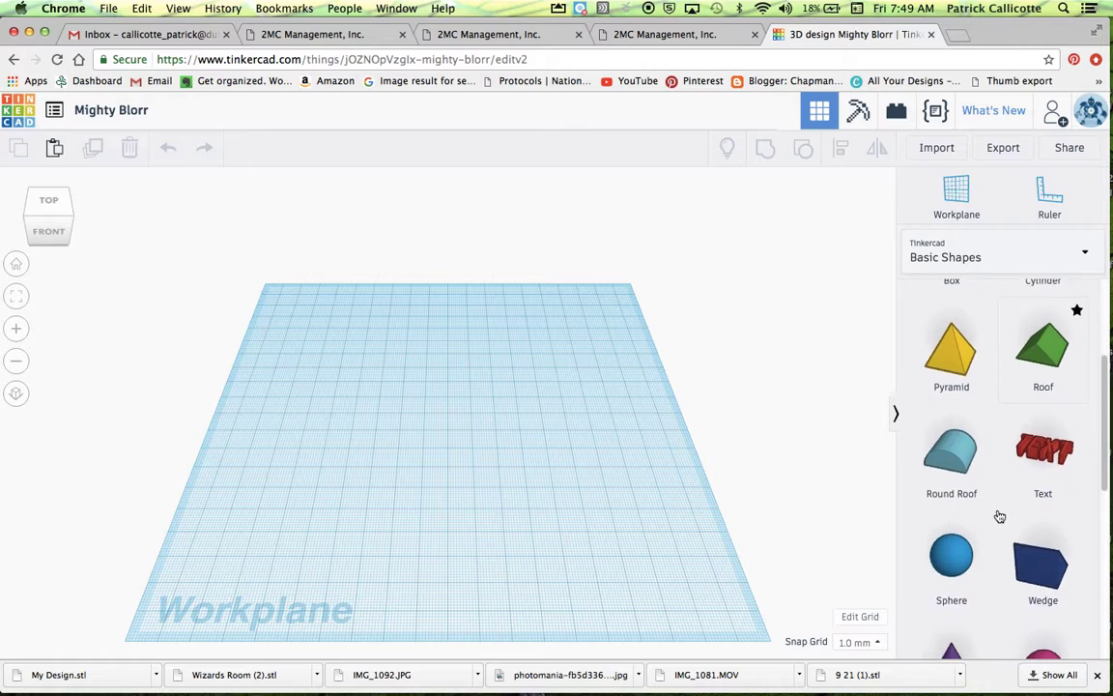
{"action": "scroll", "coordinate": [999, 517], "scroll_direction": "up", "scroll_amount": 3}
{"action": "scroll", "coordinate": [1000, 503], "scroll_direction": "up", "scroll_amount": 3}
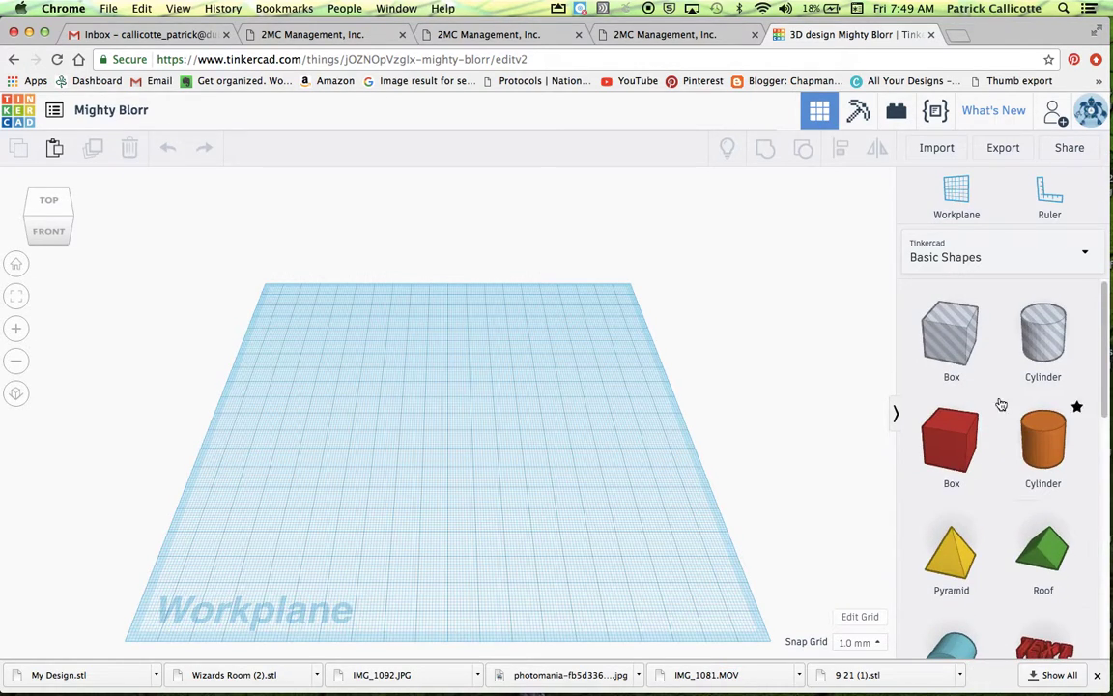
{"action": "left_click", "coordinate": [1039, 243]}
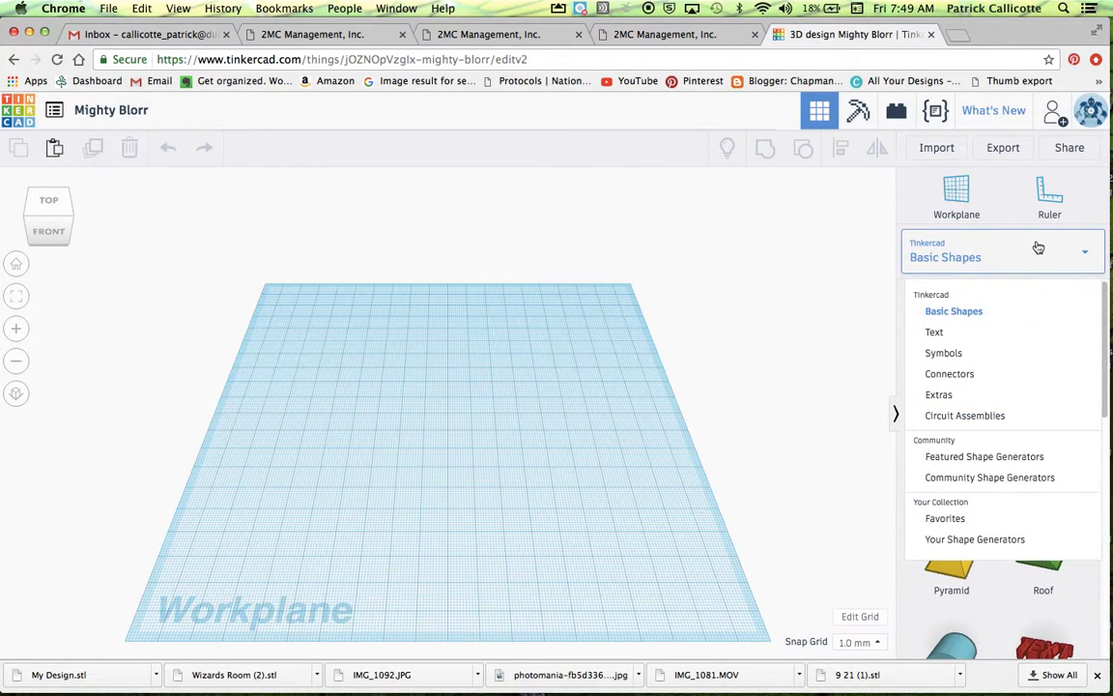
{"action": "left_click", "coordinate": [941, 331]}
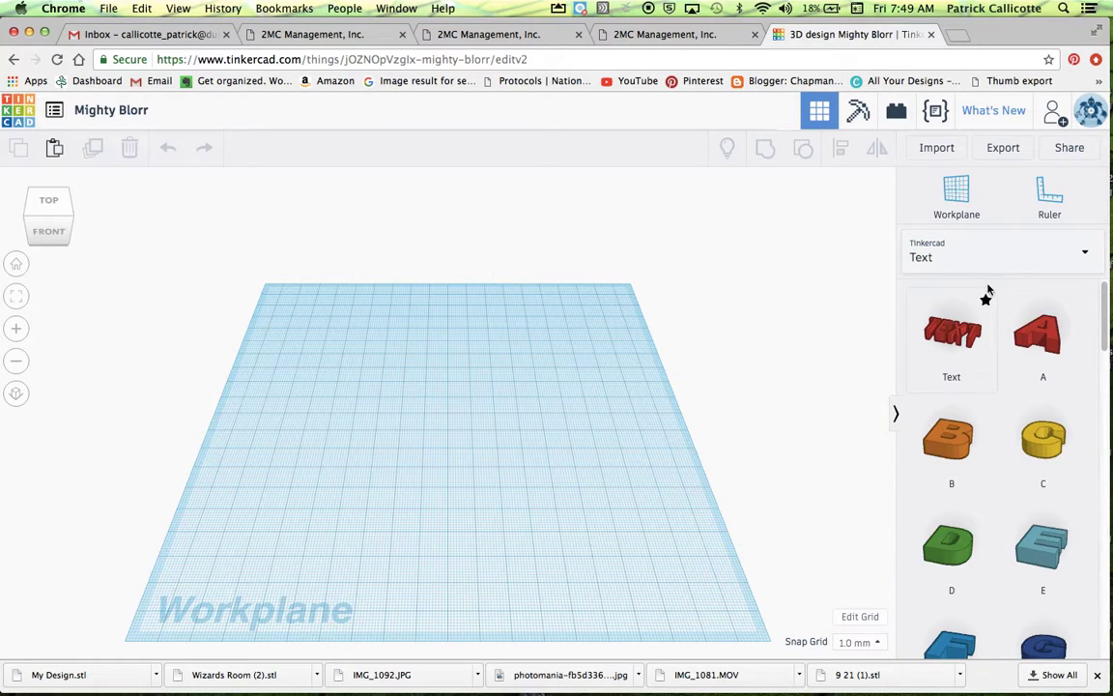
{"action": "left_click", "coordinate": [1006, 253]}
{"action": "left_click", "coordinate": [961, 353]}
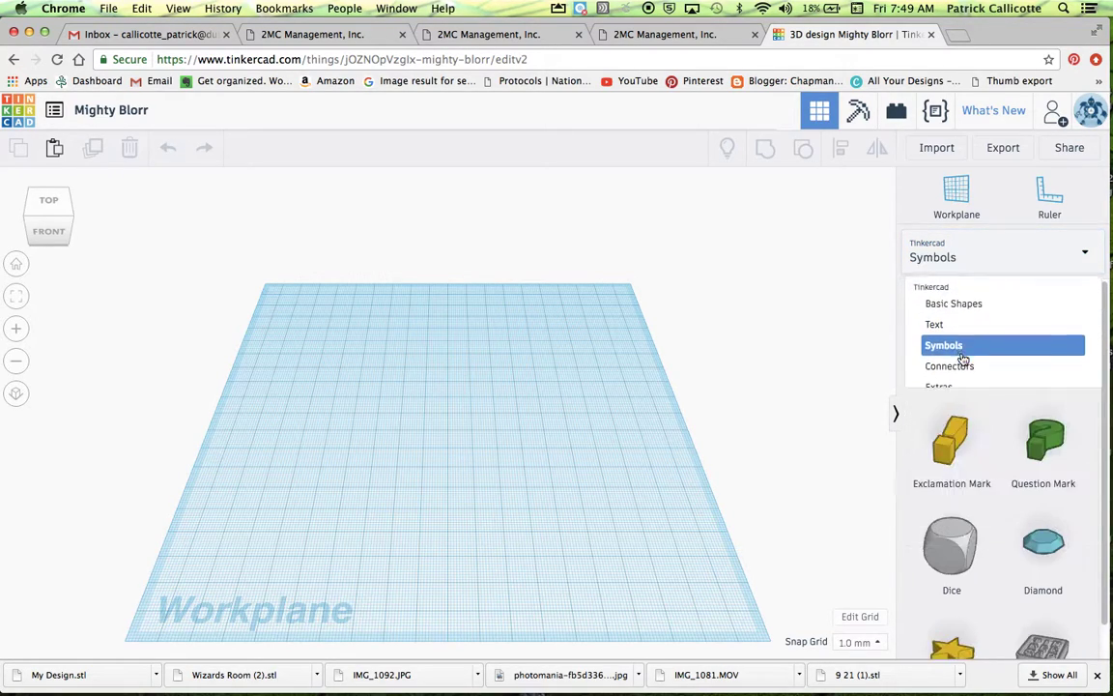
{"action": "left_click", "coordinate": [1066, 255]}
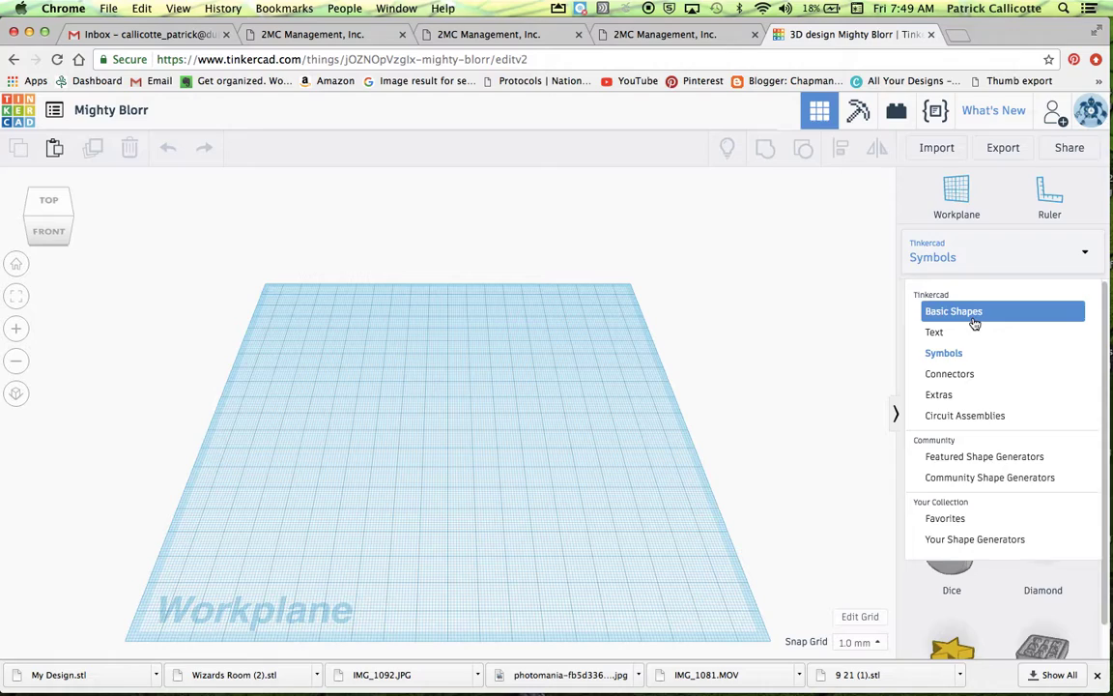
{"action": "left_click", "coordinate": [973, 314]}
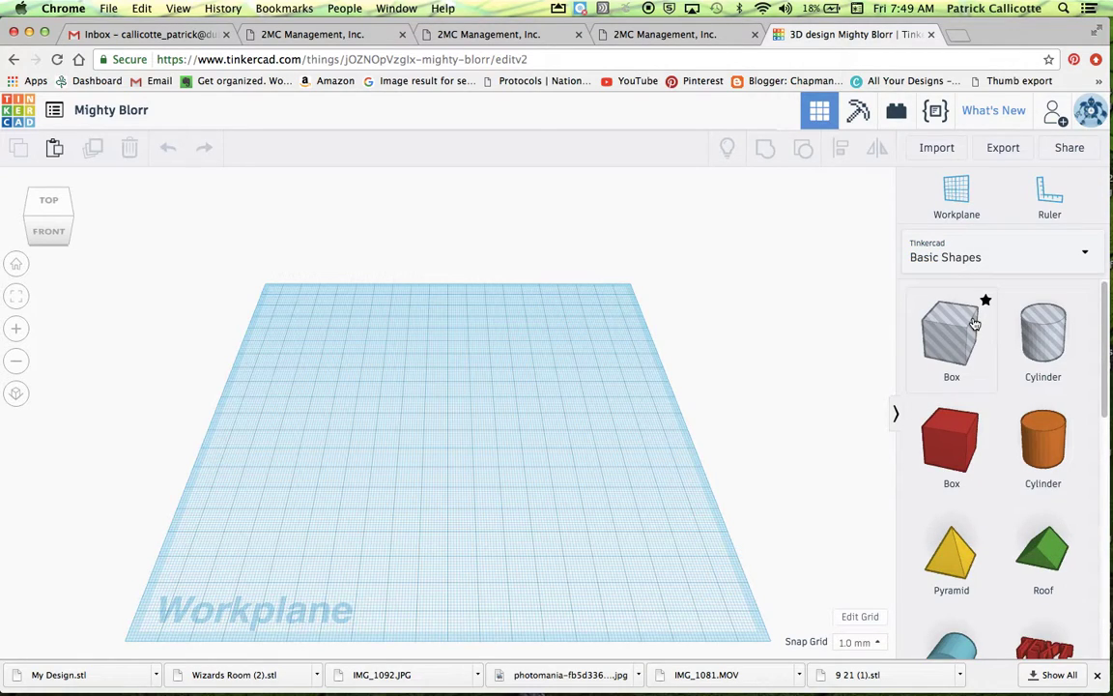
Place a solid red box on the workplane and reshape it into a wide slab about 7 mm thick
{"action": "left_click_drag", "start_coordinate": [971, 430], "coordinate": [457, 427]}
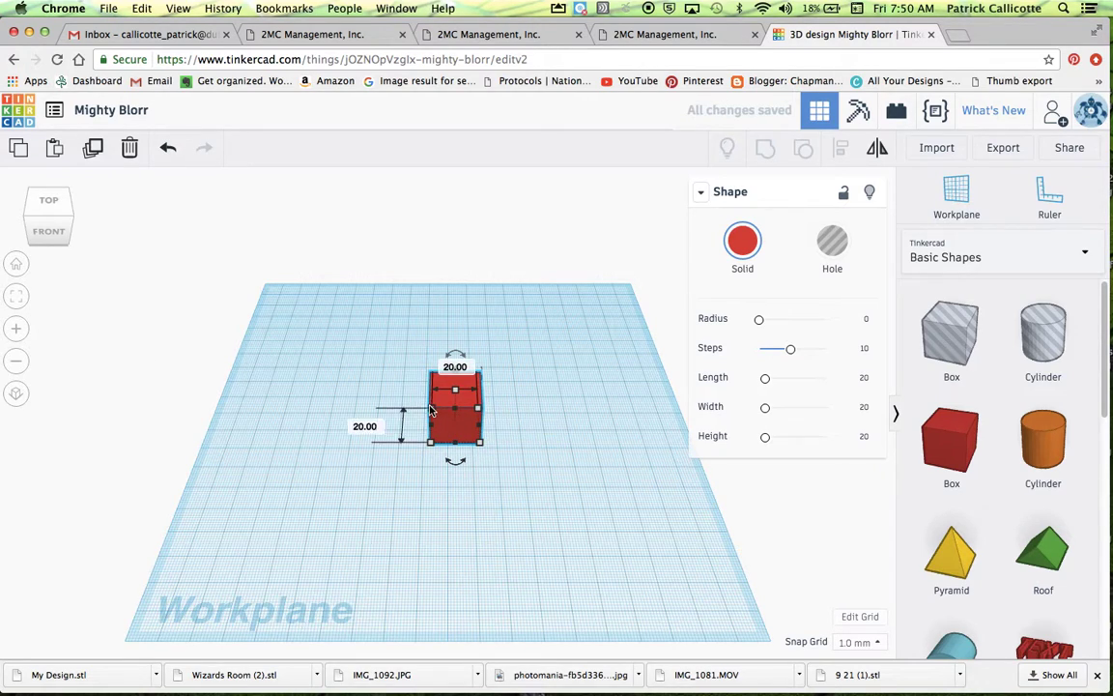
{"action": "left_click_drag", "start_coordinate": [431, 446], "coordinate": [339, 544]}
{"action": "mouse_move", "coordinate": [416, 440]}
{"action": "left_mouse_down"}
{"action": "mouse_move", "coordinate": [422, 323]}
{"action": "mouse_move", "coordinate": [421, 475]}
{"action": "mouse_move", "coordinate": [417, 449]}
{"action": "left_mouse_up"}
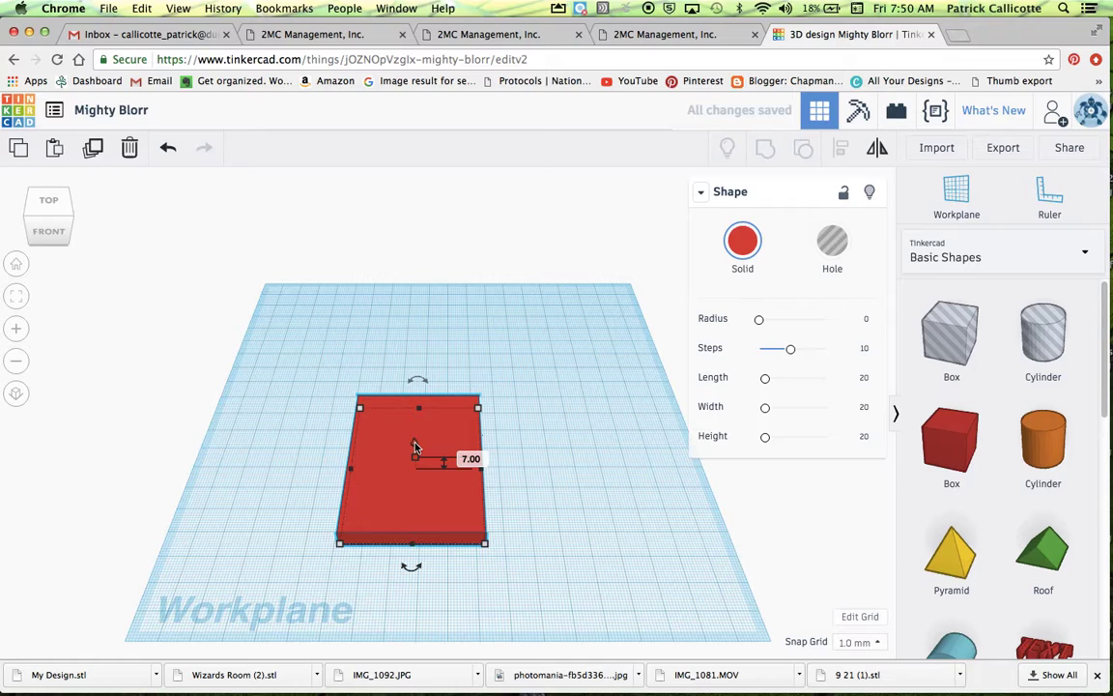
Raise the red slab 12 mm above the workplane and try rotating it with its rotation handles
{"action": "left_click_drag", "start_coordinate": [416, 446], "coordinate": [418, 415]}
{"action": "mouse_move", "coordinate": [417, 366]}
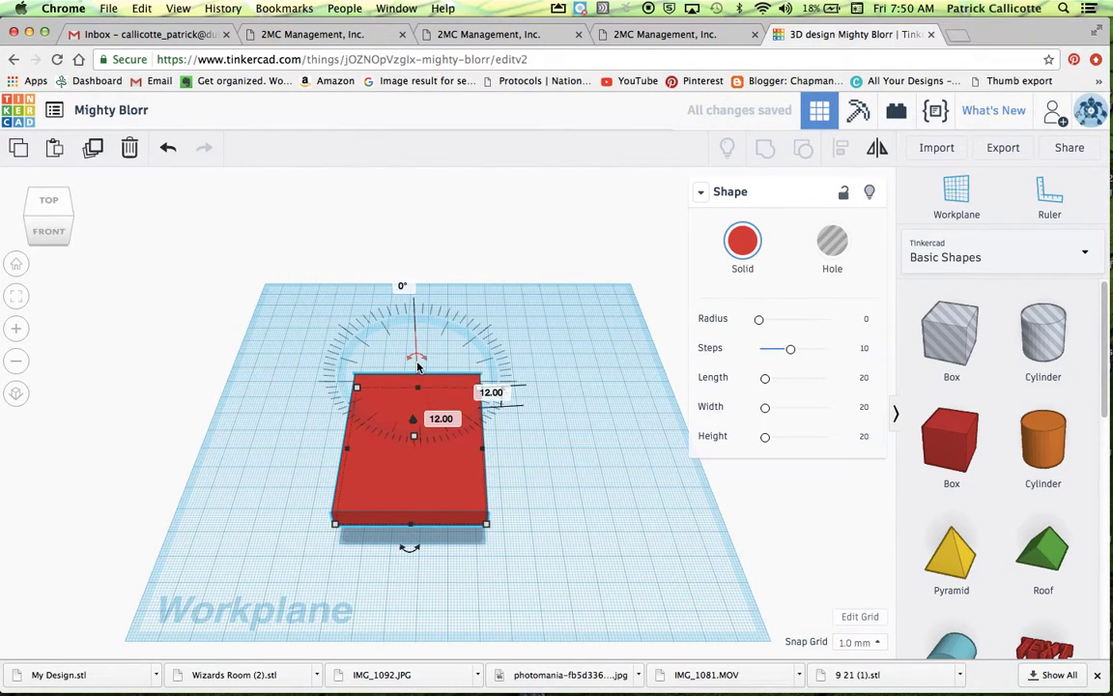
{"action": "left_click_drag", "start_coordinate": [417, 364], "coordinate": [472, 478]}
{"action": "left_click_drag", "start_coordinate": [420, 565], "coordinate": [513, 394]}
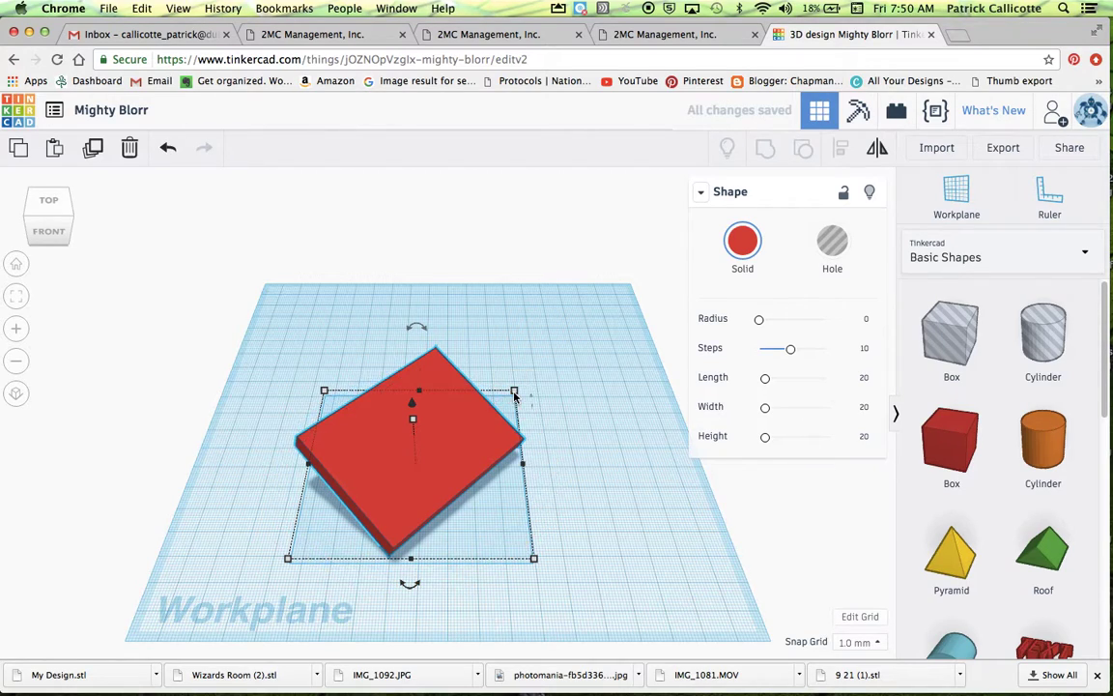
Undo the rotations of the red slab and delete it from the workplane
{"action": "left_click", "coordinate": [169, 152]}
{"action": "left_click", "coordinate": [170, 157]}
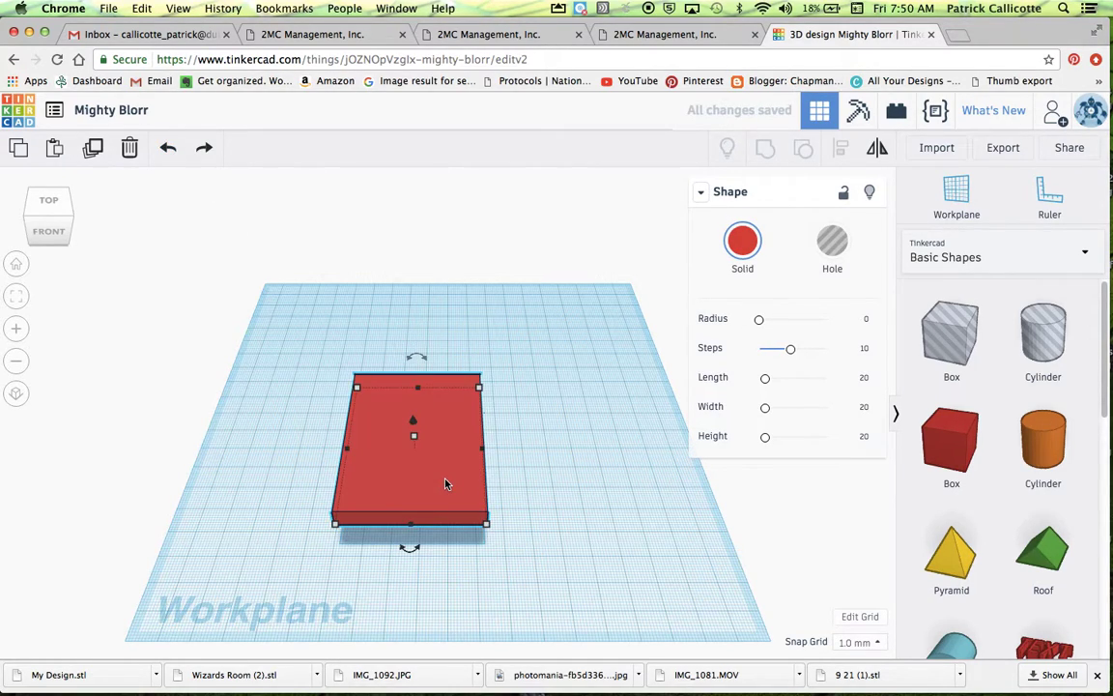
{"action": "key", "text": "Delete"}
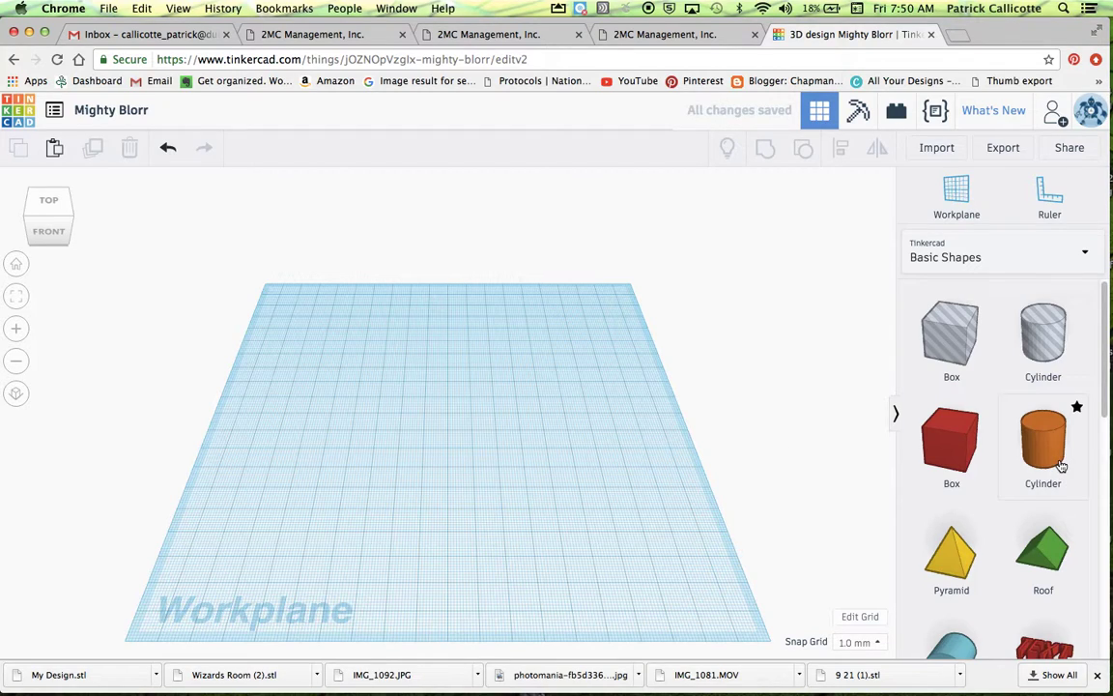
Place a solid orange cylinder near the middle of the workplane and examine it up close from the side, returning to the home view
{"action": "left_click_drag", "start_coordinate": [1060, 464], "coordinate": [447, 425]}
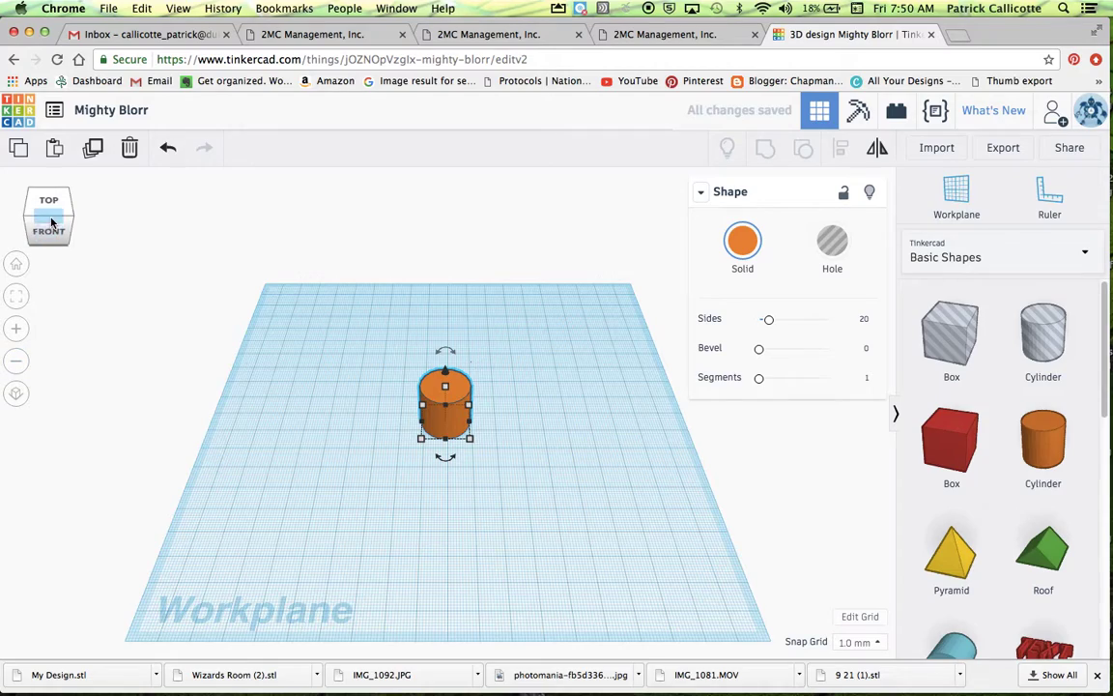
{"action": "mouse_move", "coordinate": [48, 232]}
{"action": "left_mouse_down"}
{"action": "mouse_move", "coordinate": [98, 225]}
{"action": "mouse_move", "coordinate": [108, 238]}
{"action": "mouse_move", "coordinate": [100, 249]}
{"action": "mouse_move", "coordinate": [64, 233]}
{"action": "left_mouse_up"}
{"action": "left_click", "coordinate": [17, 329]}
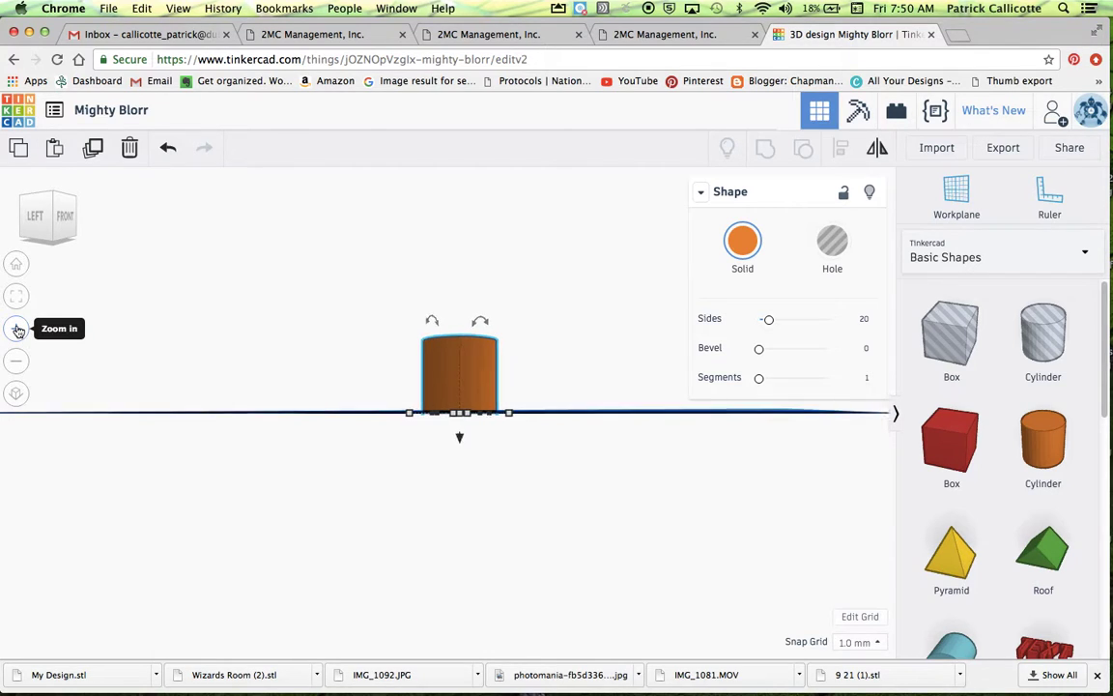
{"action": "left_click", "coordinate": [17, 331]}
{"action": "left_click", "coordinate": [18, 330]}
{"action": "left_click", "coordinate": [17, 331]}
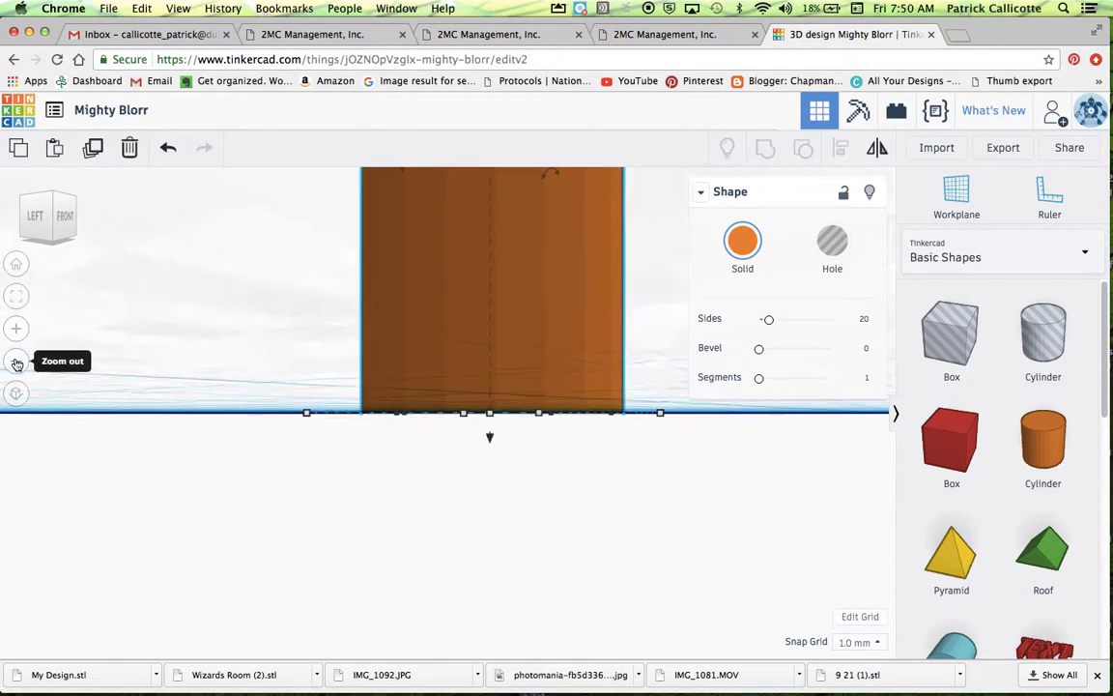
{"action": "left_click", "coordinate": [17, 363]}
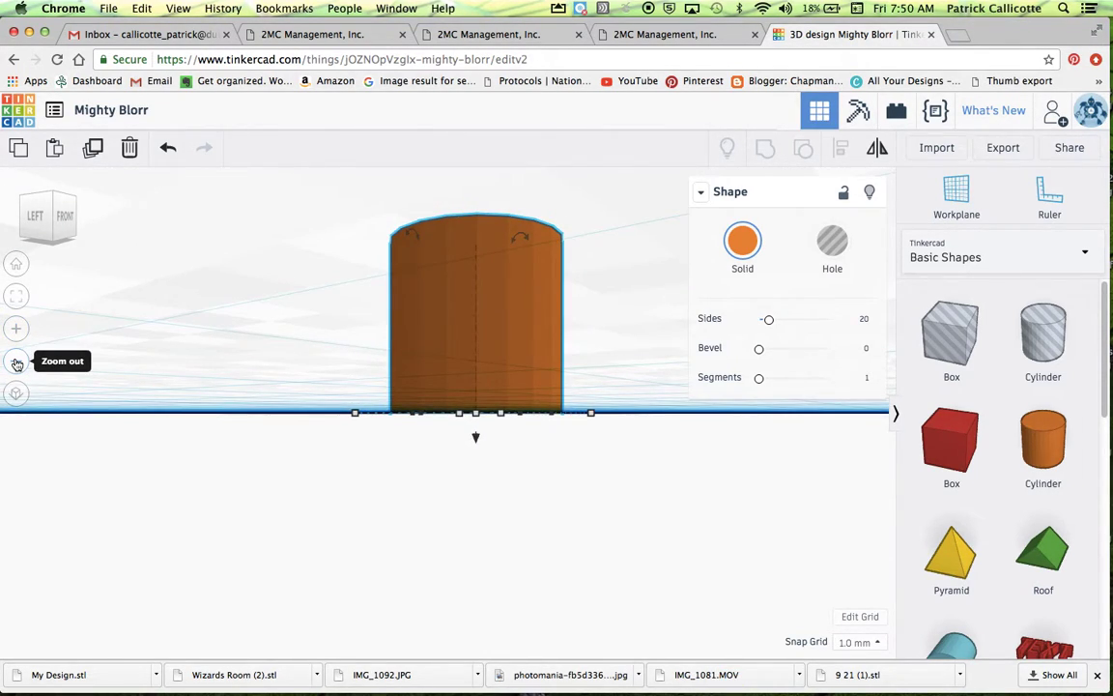
{"action": "left_click", "coordinate": [15, 264]}
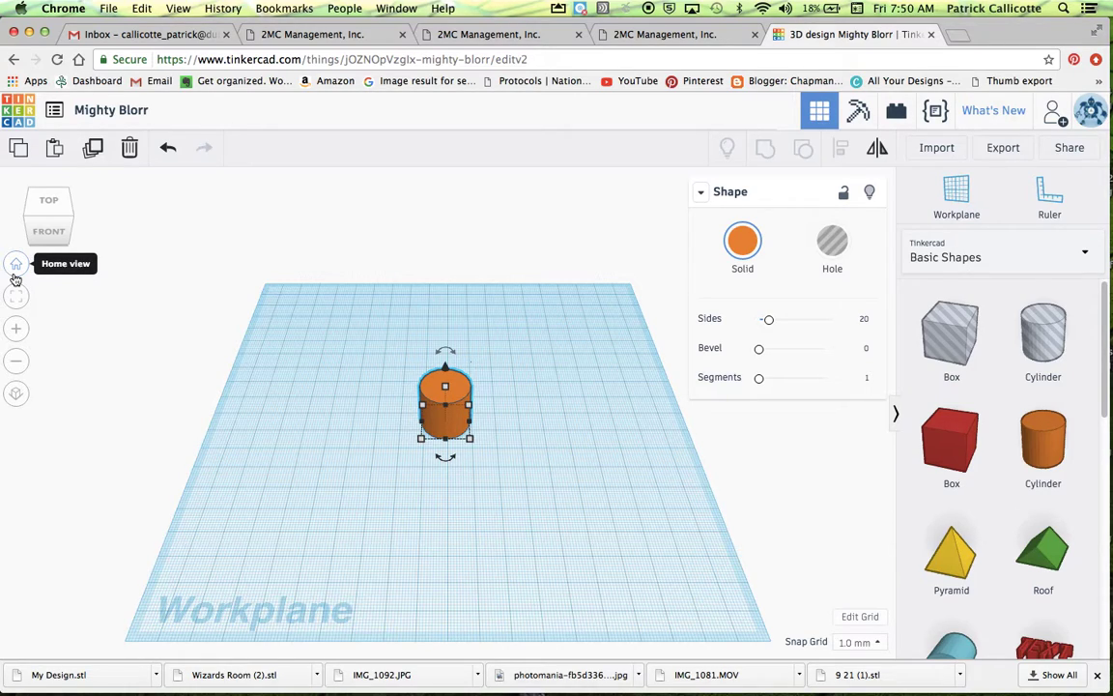
Place a blue sphere so that it overlaps the right side of the orange cylinder
{"action": "scroll", "coordinate": [966, 487], "scroll_direction": "down", "scroll_amount": 5}
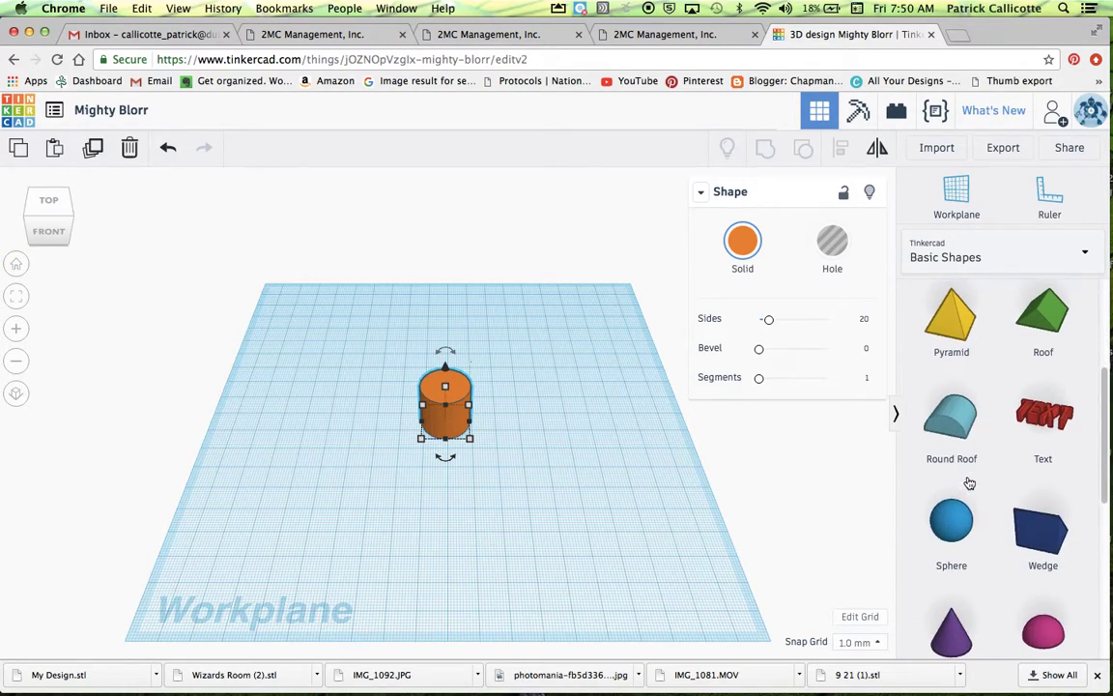
{"action": "left_click_drag", "start_coordinate": [986, 489], "coordinate": [482, 435]}
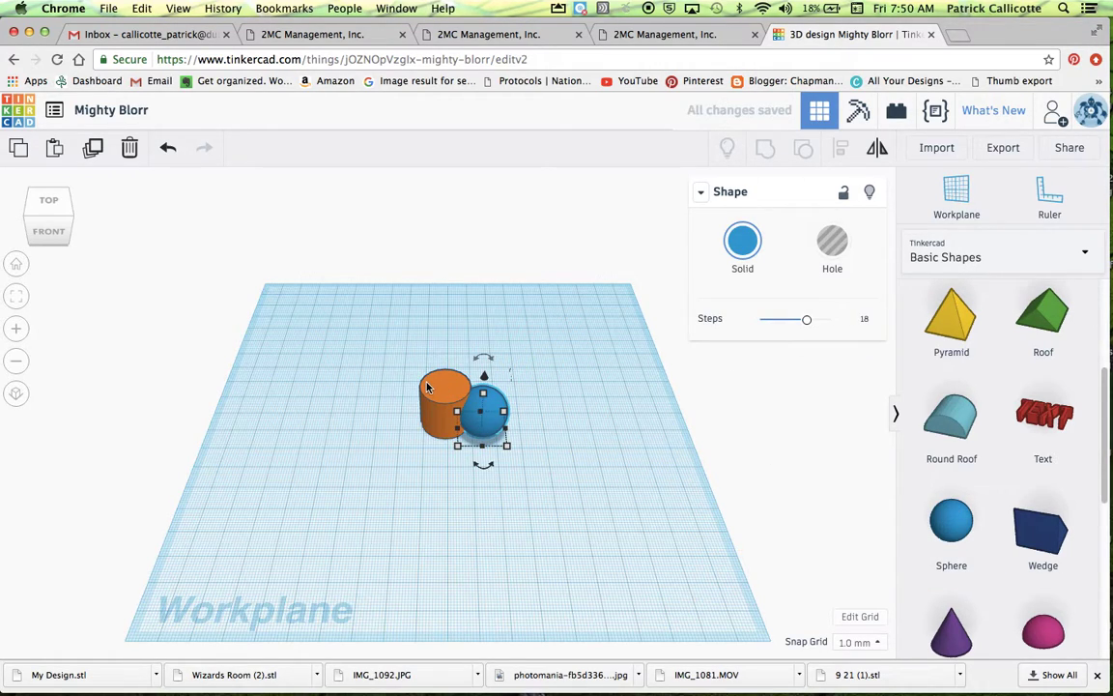
{"action": "left_click", "coordinate": [404, 494]}
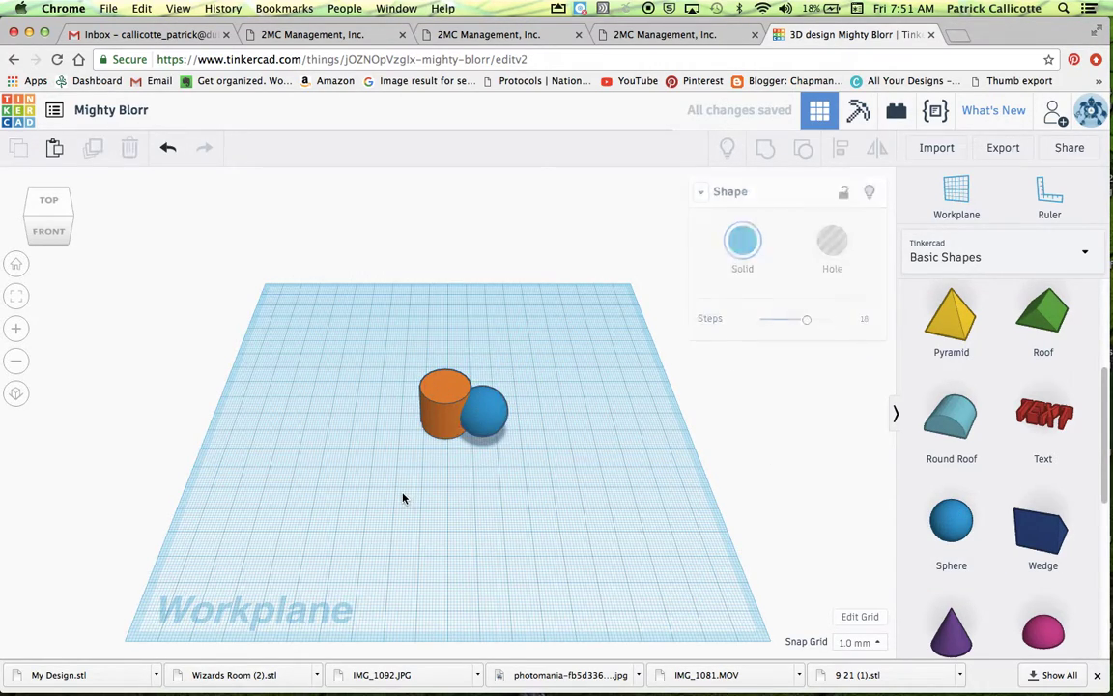
Select both the cylinder and the sphere and group them into one shape
{"action": "left_click", "coordinate": [443, 406]}
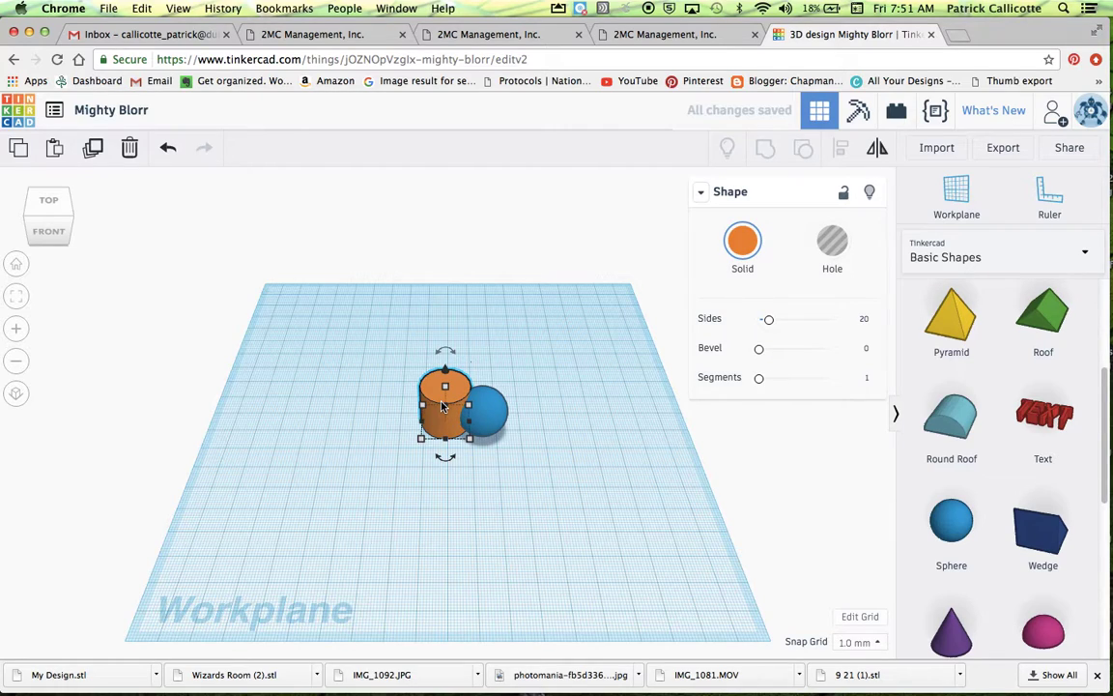
{"action": "left_click", "coordinate": [493, 418], "text": "shift"}
{"action": "left_click", "coordinate": [299, 398]}
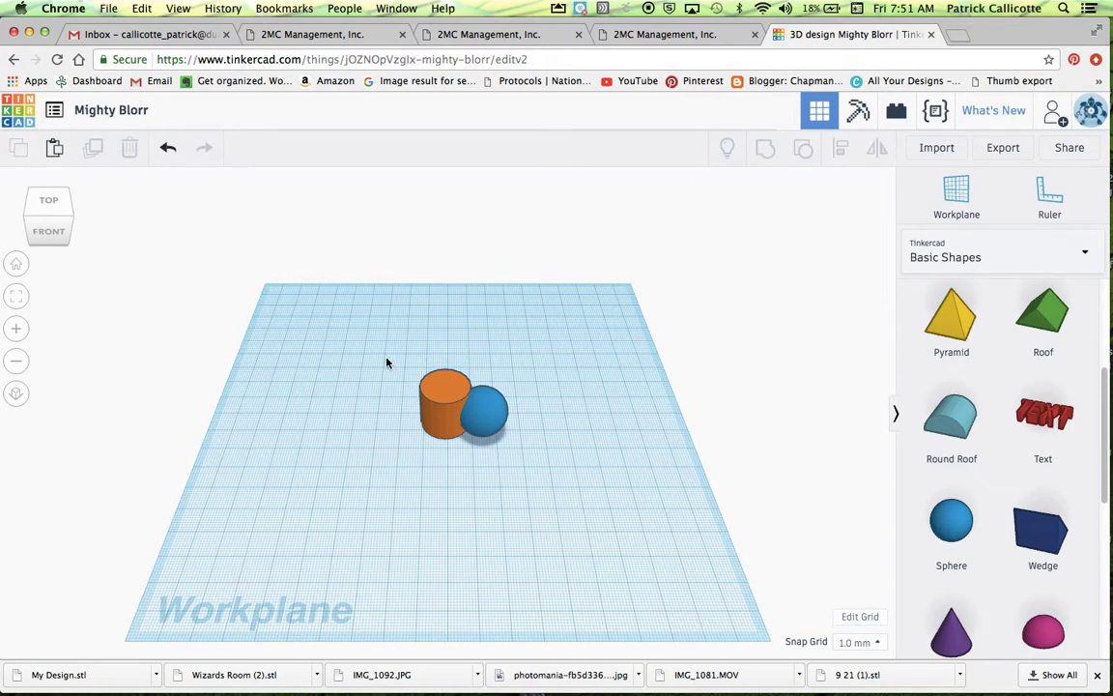
{"action": "left_click_drag", "start_coordinate": [392, 359], "coordinate": [534, 454]}
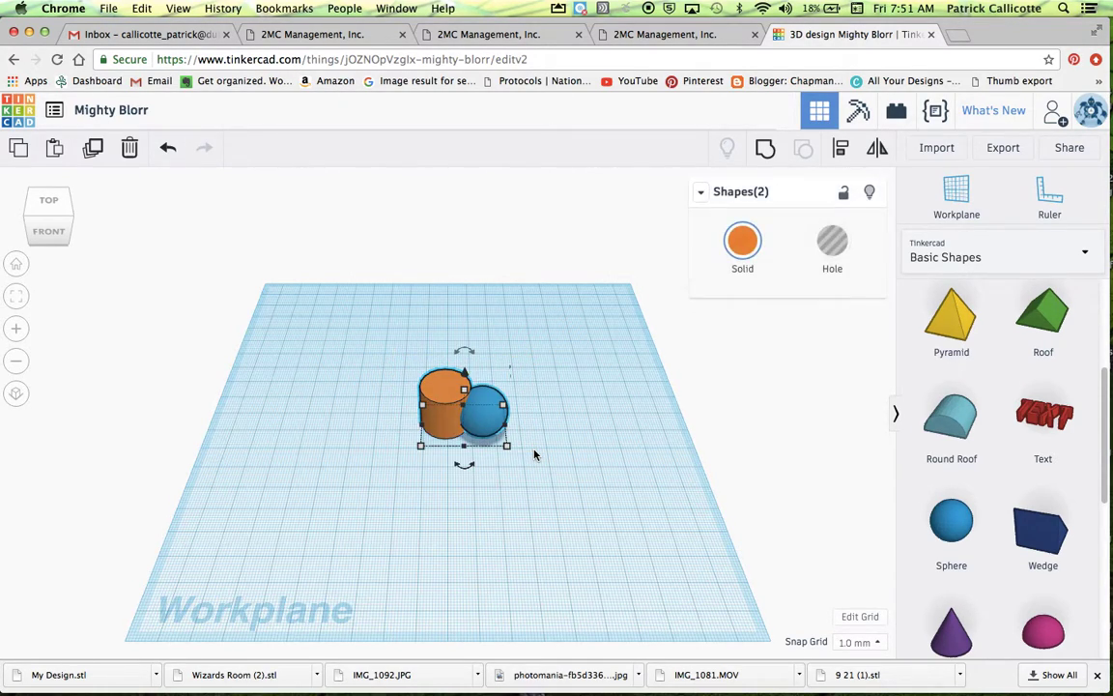
{"action": "left_click", "coordinate": [766, 149]}
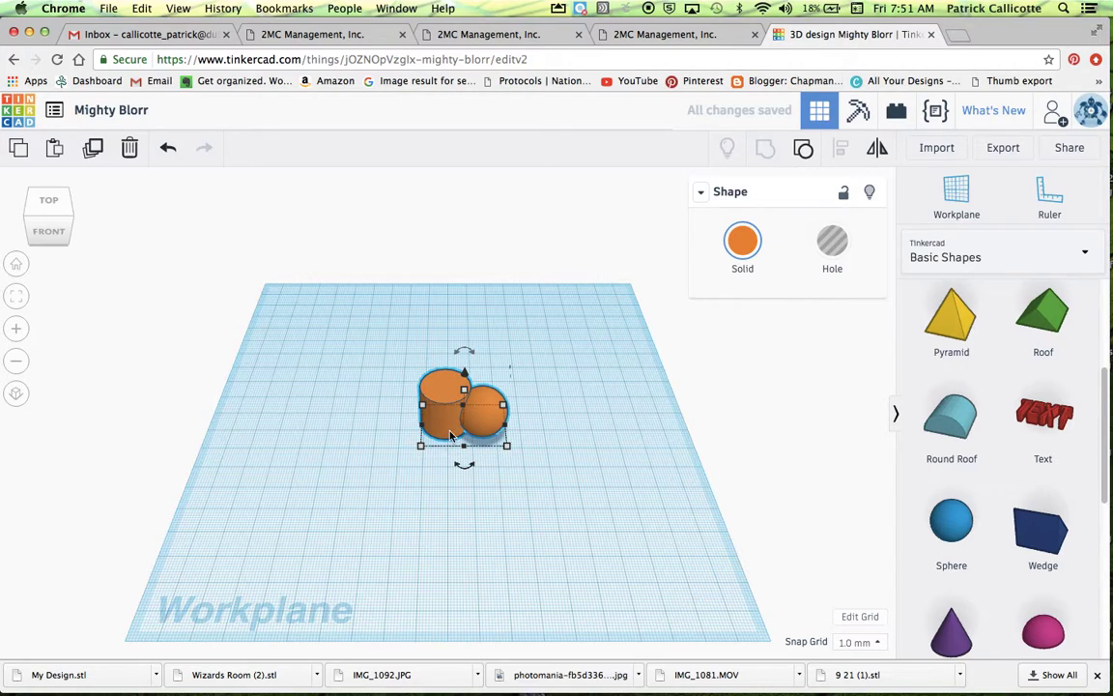
Move the grouped shape 5 mm left and 1 mm back, and turn on Multicolor for its solid color
{"action": "mouse_move", "coordinate": [474, 426]}
{"action": "left_mouse_down"}
{"action": "mouse_move", "coordinate": [507, 379]}
{"action": "mouse_move", "coordinate": [408, 423]}
{"action": "mouse_move", "coordinate": [464, 437]}
{"action": "mouse_move", "coordinate": [461, 423]}
{"action": "left_mouse_up"}
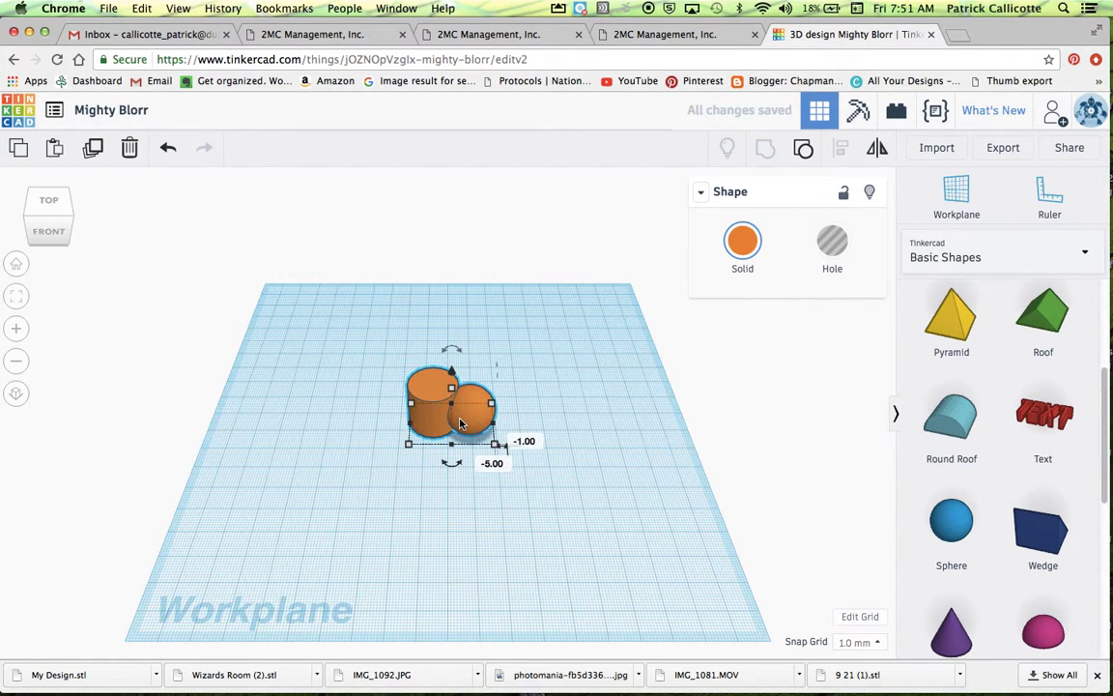
{"action": "left_click", "coordinate": [743, 241]}
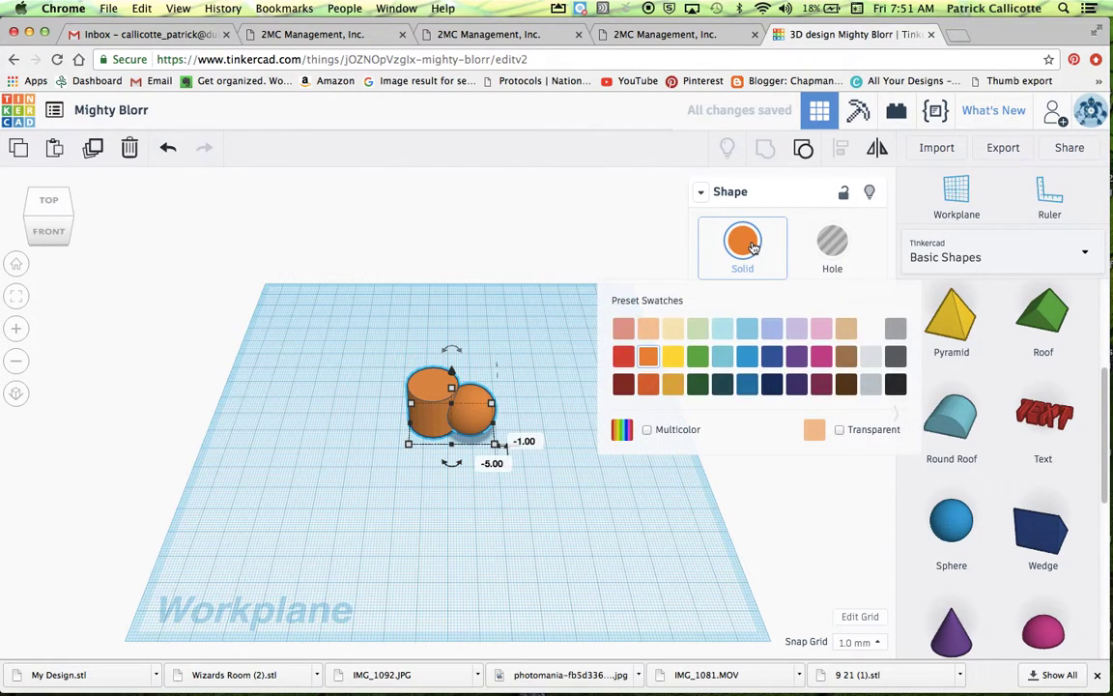
{"action": "left_click", "coordinate": [647, 430]}
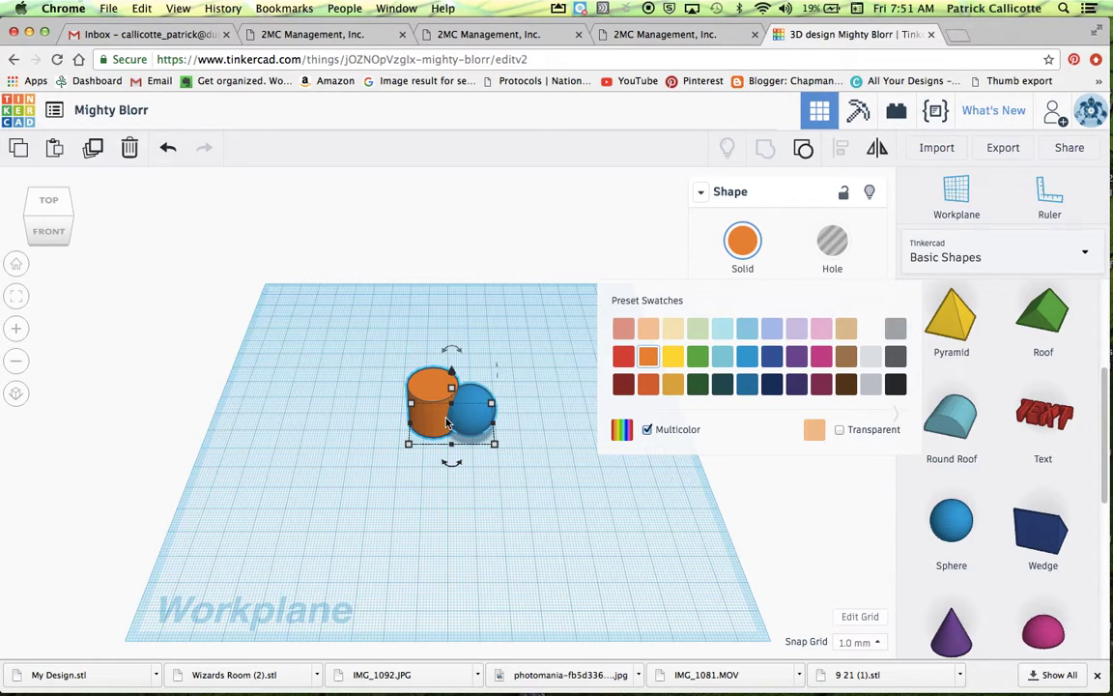
Ungroup the combined cylinder and sphere into separate shapes and clear the selection
{"action": "left_click", "coordinate": [496, 471]}
{"action": "left_click", "coordinate": [484, 412]}
{"action": "left_click", "coordinate": [794, 148]}
{"action": "left_click", "coordinate": [564, 394]}
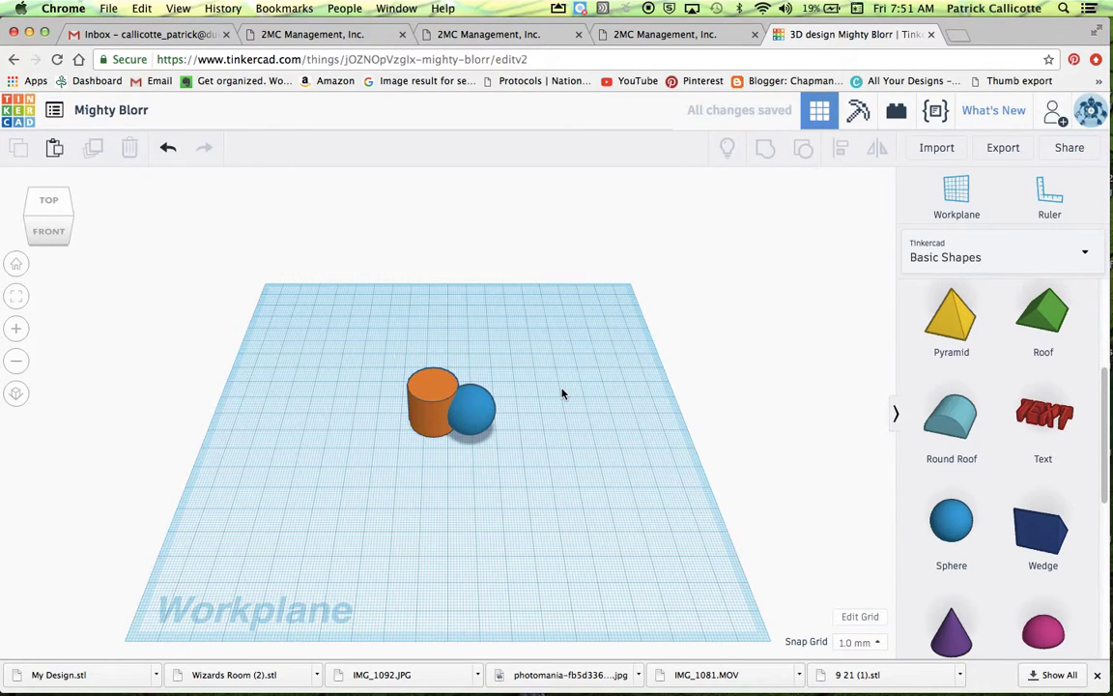
Resize the orange cylinder's base to 24 by 28 mm and turn the cylinder into a hole
{"action": "left_click", "coordinate": [432, 410]}
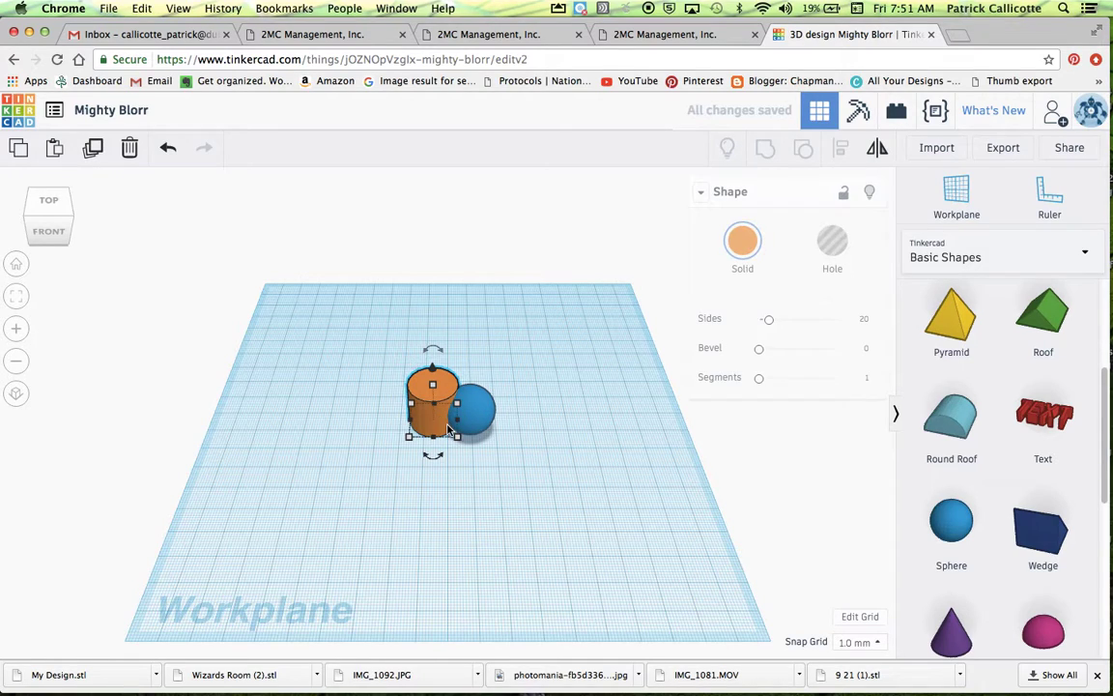
{"action": "left_click_drag", "start_coordinate": [457, 439], "coordinate": [467, 457]}
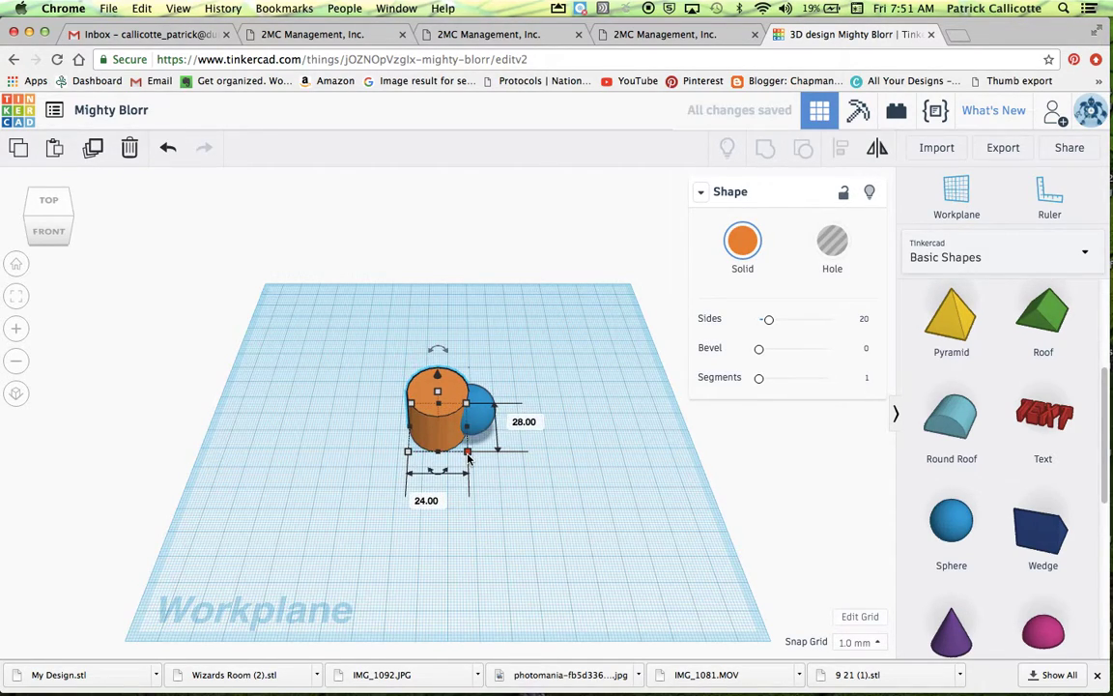
{"action": "left_click", "coordinate": [832, 244]}
Group the hole cylinder with the blue sphere to cut the overlap out of the sphere, finishing in the home view
{"action": "left_click", "coordinate": [18, 328]}
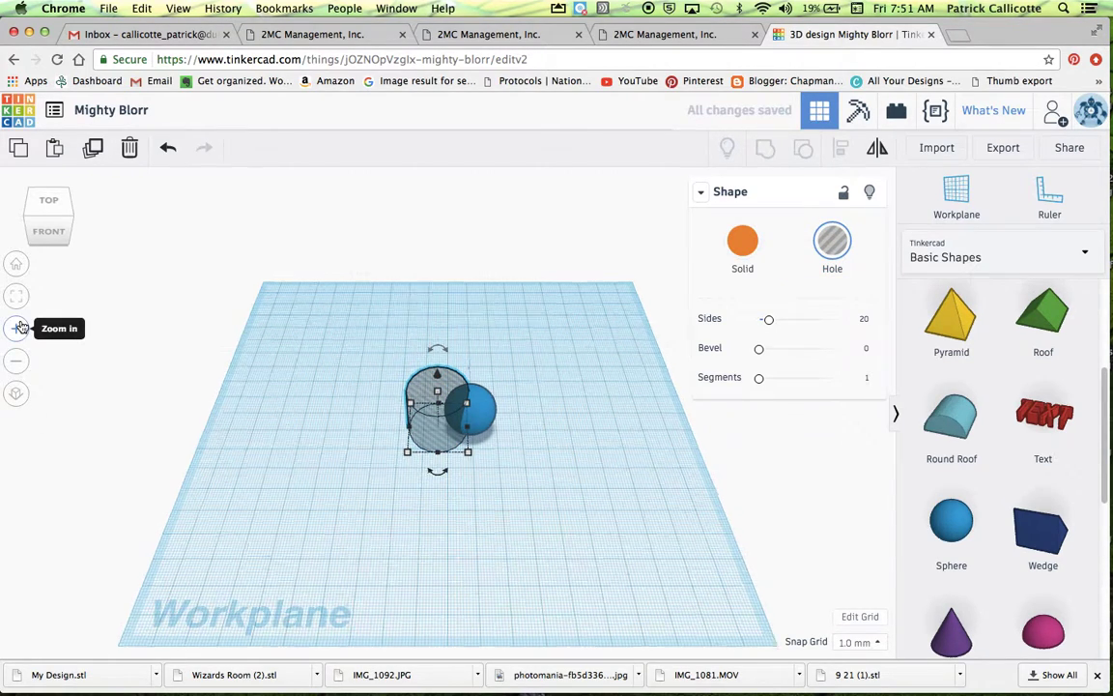
{"action": "left_click", "coordinate": [20, 327]}
{"action": "left_click", "coordinate": [21, 328]}
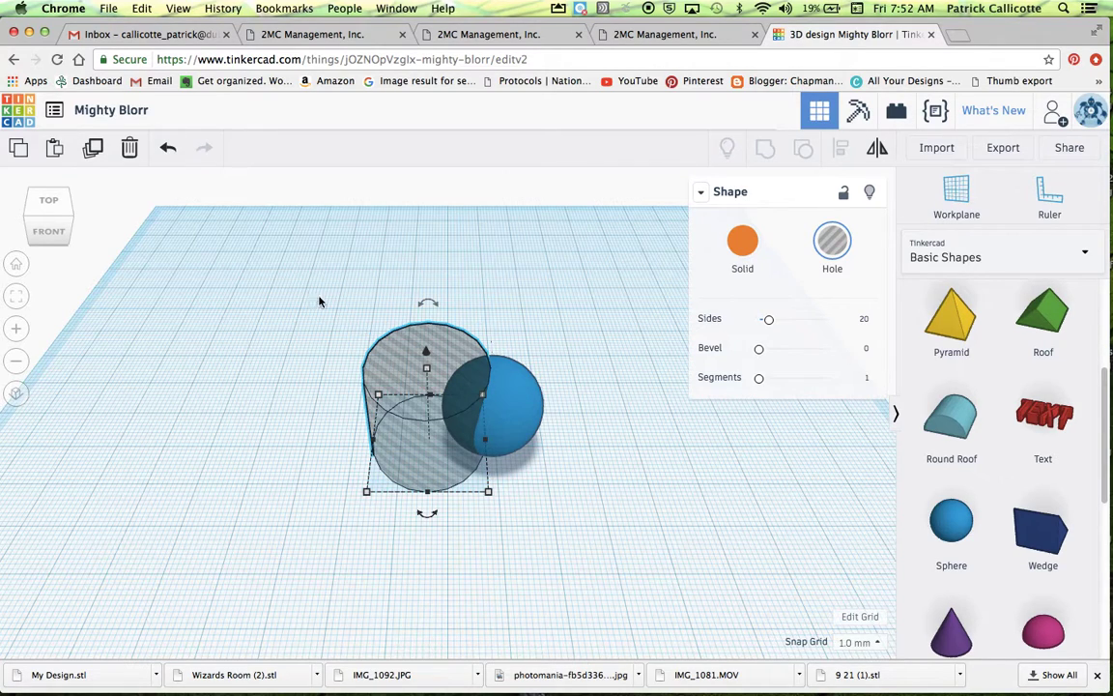
{"action": "left_click_drag", "start_coordinate": [293, 288], "coordinate": [593, 537]}
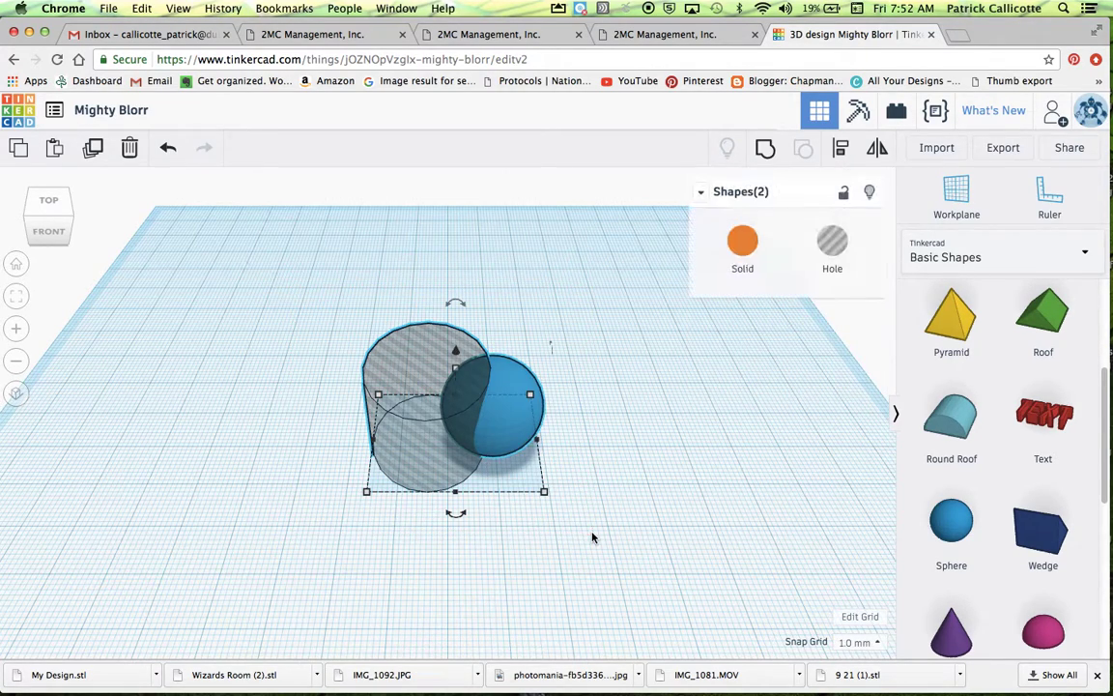
{"action": "left_click", "coordinate": [764, 147]}
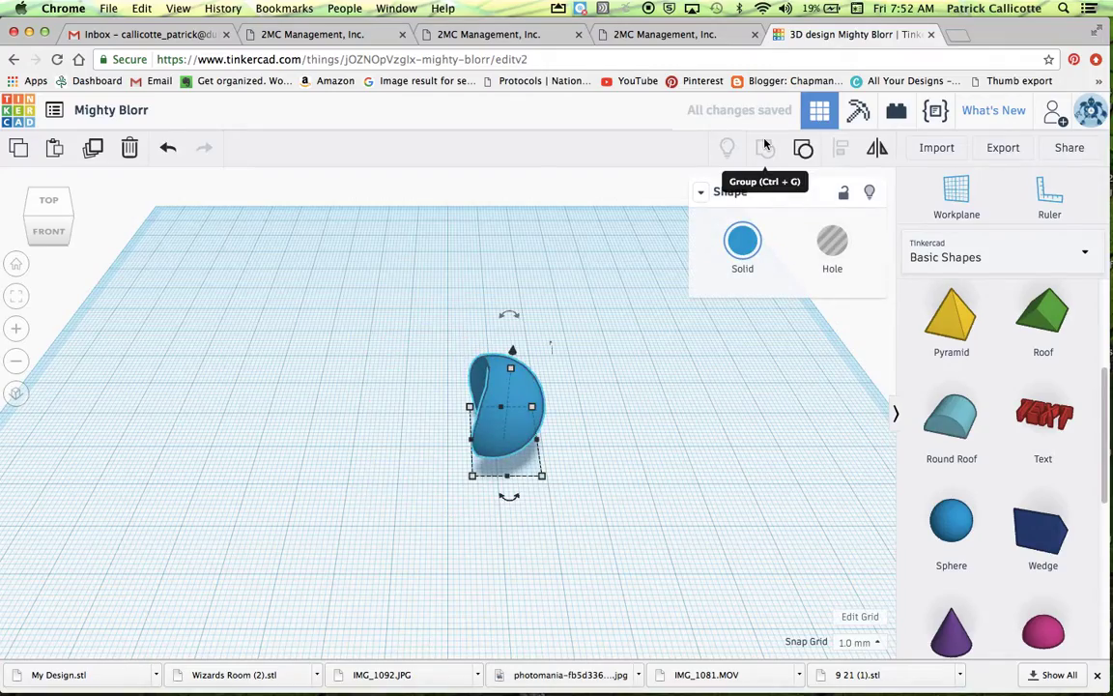
{"action": "mouse_move", "coordinate": [58, 207]}
{"action": "left_mouse_down"}
{"action": "mouse_move", "coordinate": [61, 192]}
{"action": "mouse_move", "coordinate": [55, 216]}
{"action": "left_mouse_up"}
{"action": "left_click", "coordinate": [15, 265]}
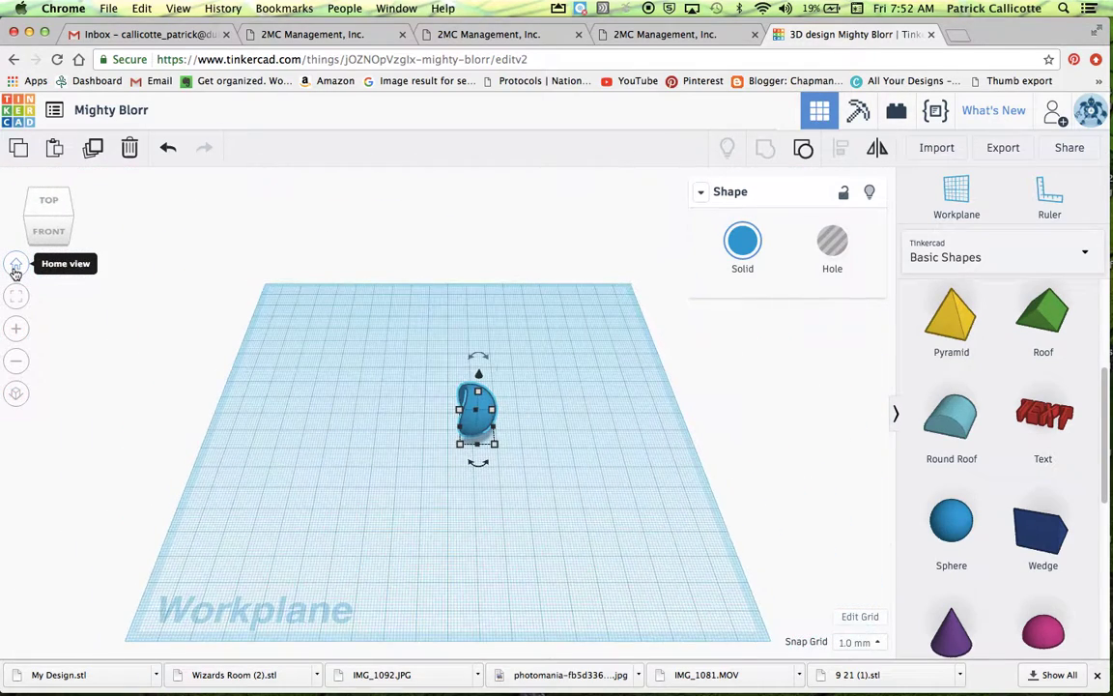
Rename the design as "My Project"
{"action": "left_click", "coordinate": [126, 111]}
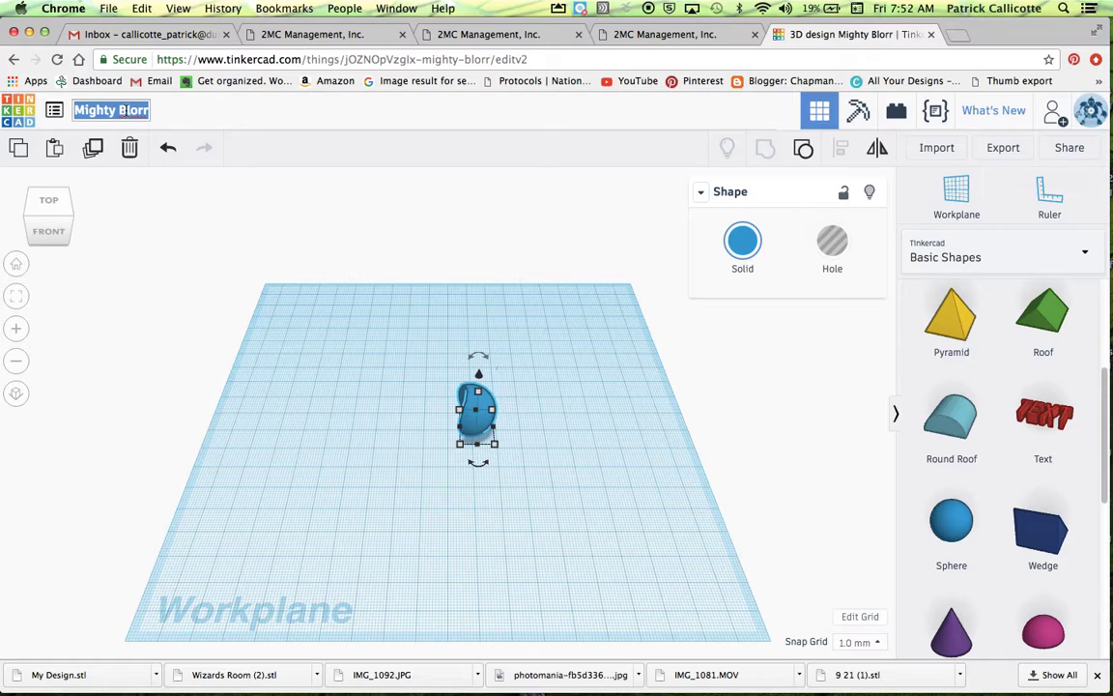
{"action": "type", "text": "My PRo"}
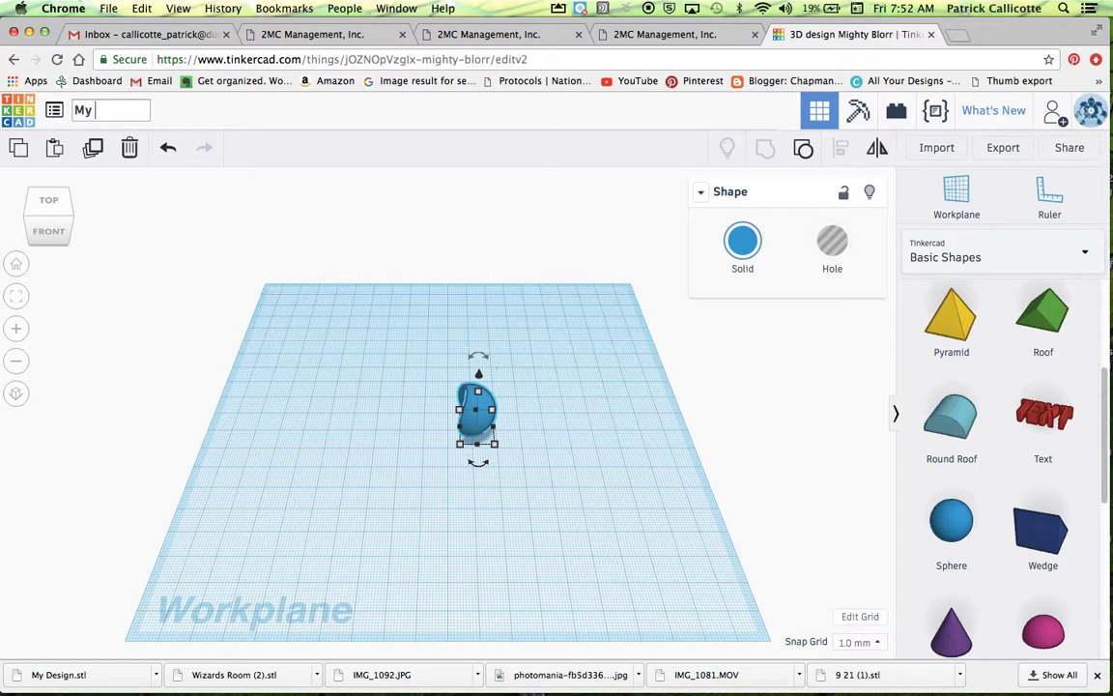
{"action": "key", "text": "BackSpace"}
{"action": "key", "text": "BackSpace"}
{"action": "type", "text": "roject"}
{"action": "left_click", "coordinate": [225, 258]}
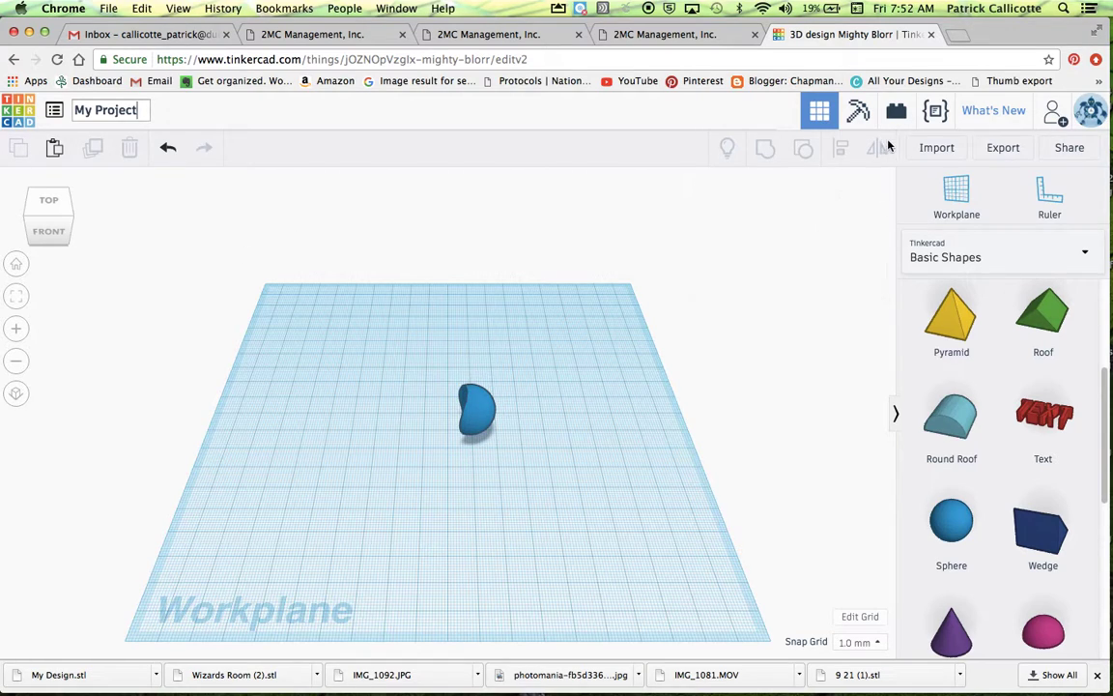
Export everything in the design as an .STL file for 3D printing
{"action": "left_click", "coordinate": [1005, 148]}
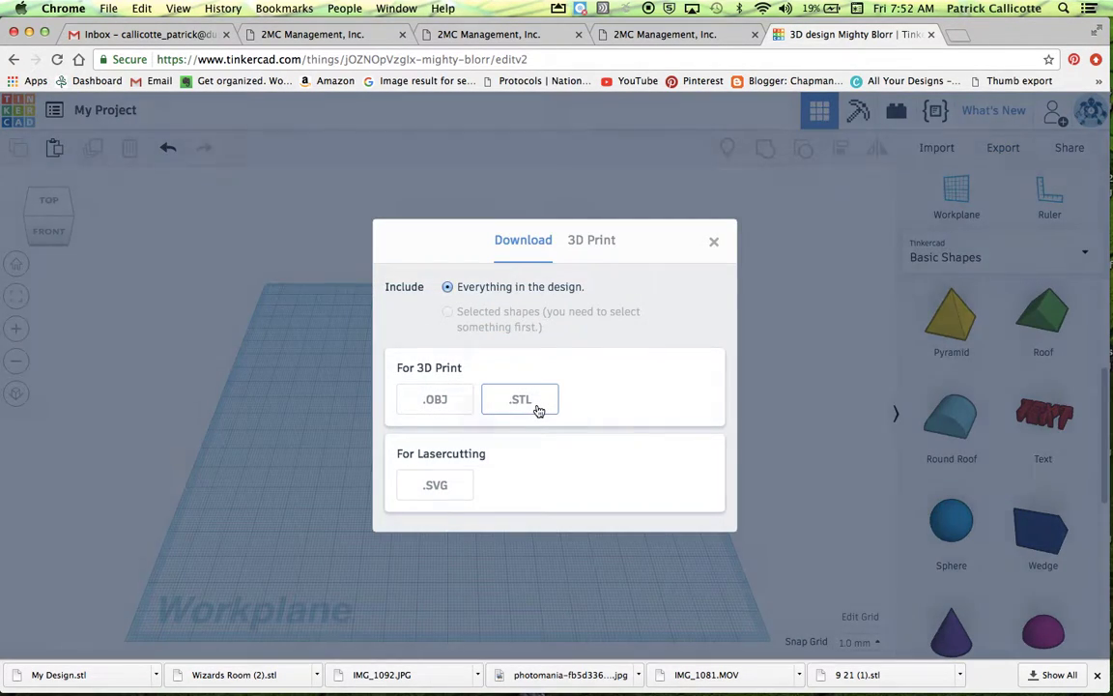
{"action": "left_click", "coordinate": [538, 409]}
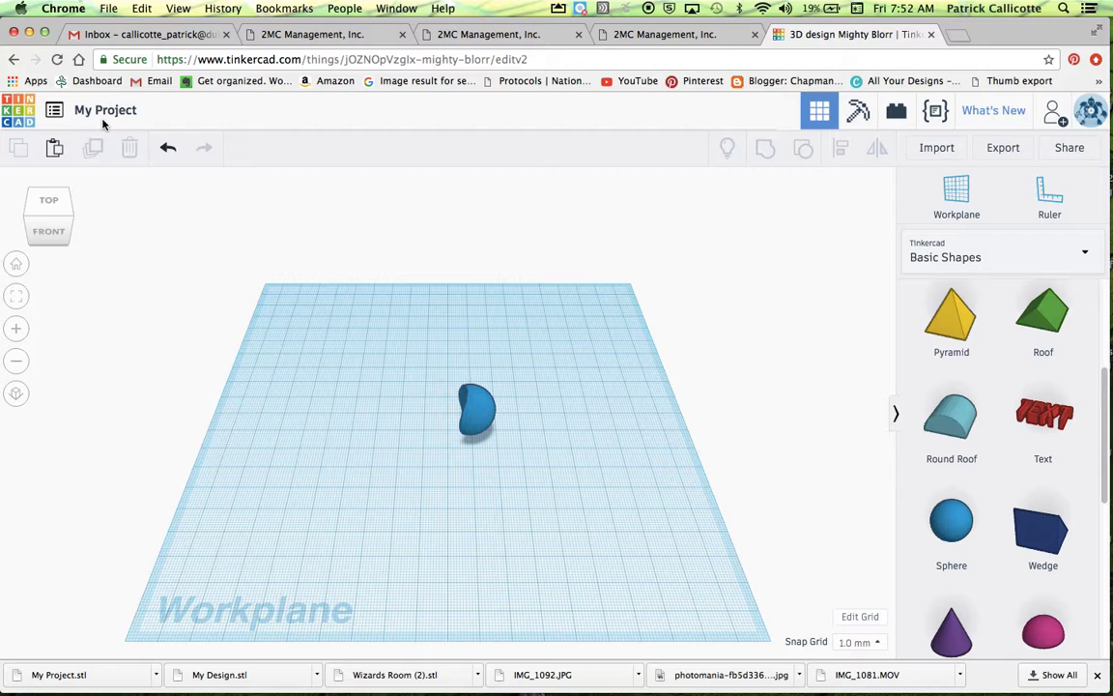
Go back to the dashboard of recent designs and reopen "My Project" for editing
{"action": "left_click", "coordinate": [16, 105]}
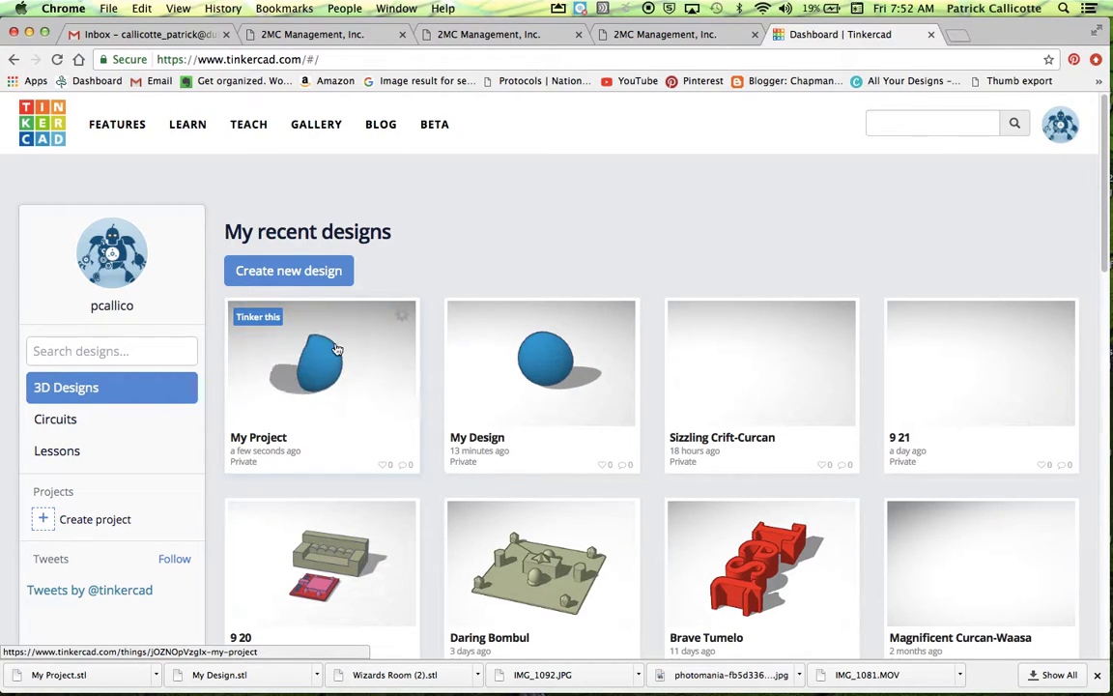
{"action": "left_click", "coordinate": [259, 317]}
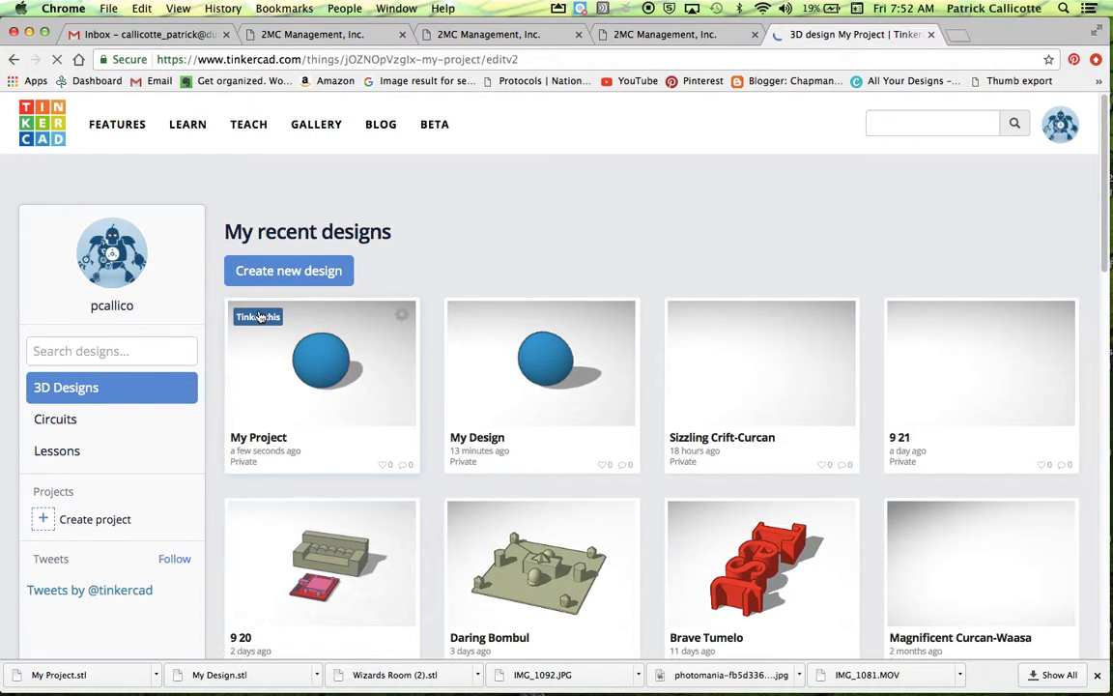